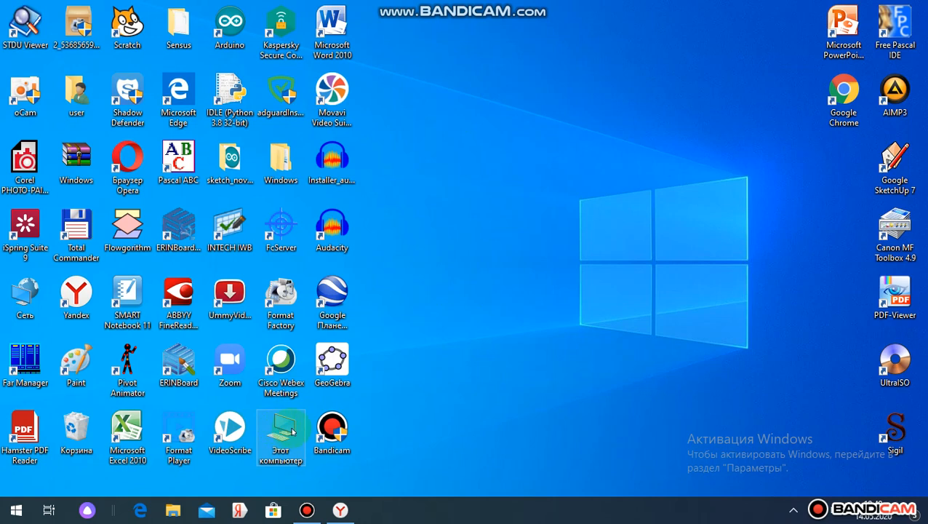
Step: Move the Этот компьютер icon into the empty middle of the desktop and view the computer's system properties
{"action": "left_click_drag", "start_coordinate": [281, 436], "coordinate": [537, 167]}
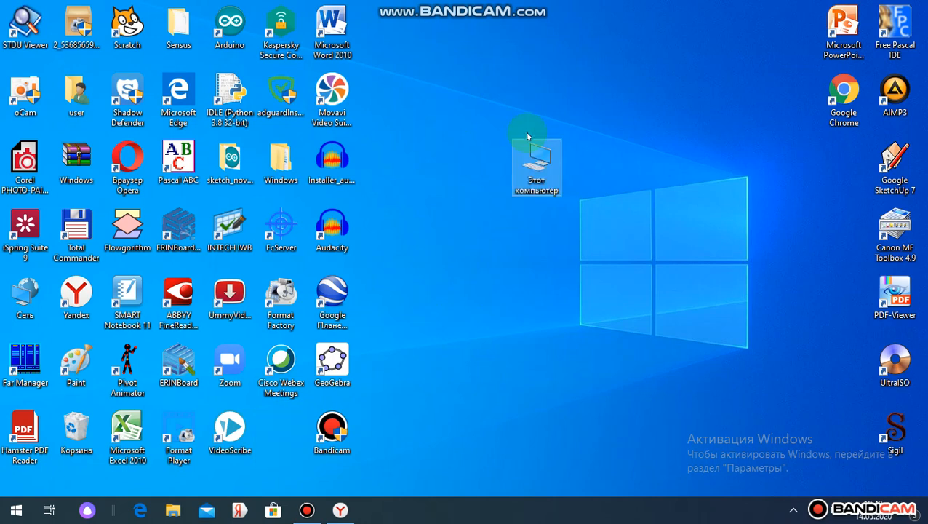
{"action": "right_click", "coordinate": [541, 173]}
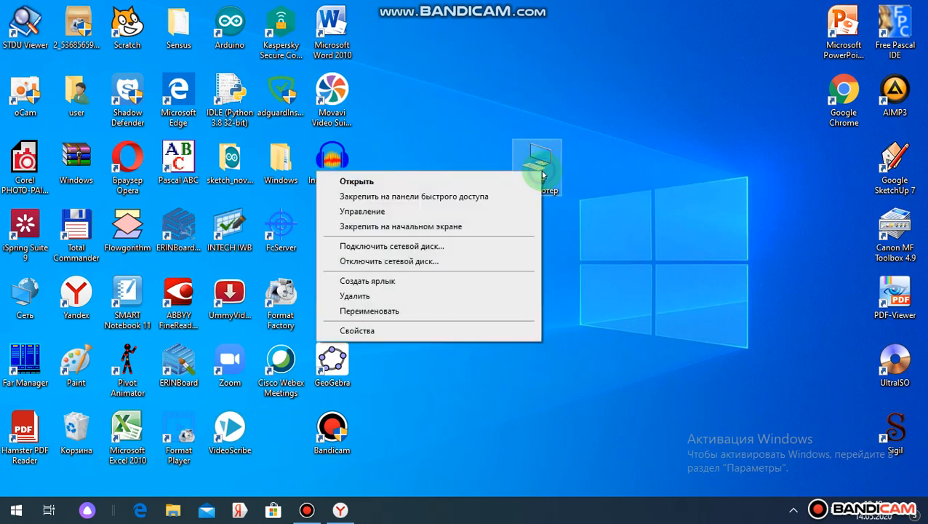
{"action": "left_click", "coordinate": [389, 333]}
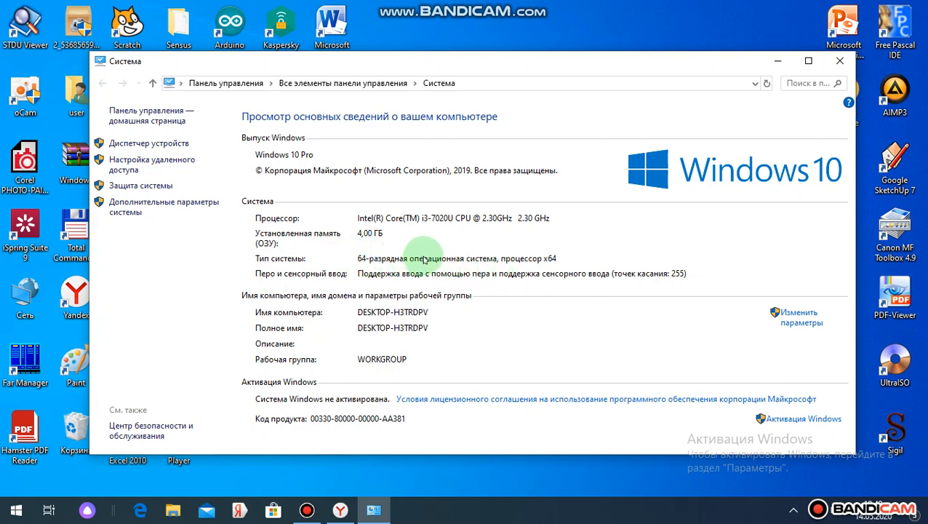
{"action": "left_click", "coordinate": [841, 62]}
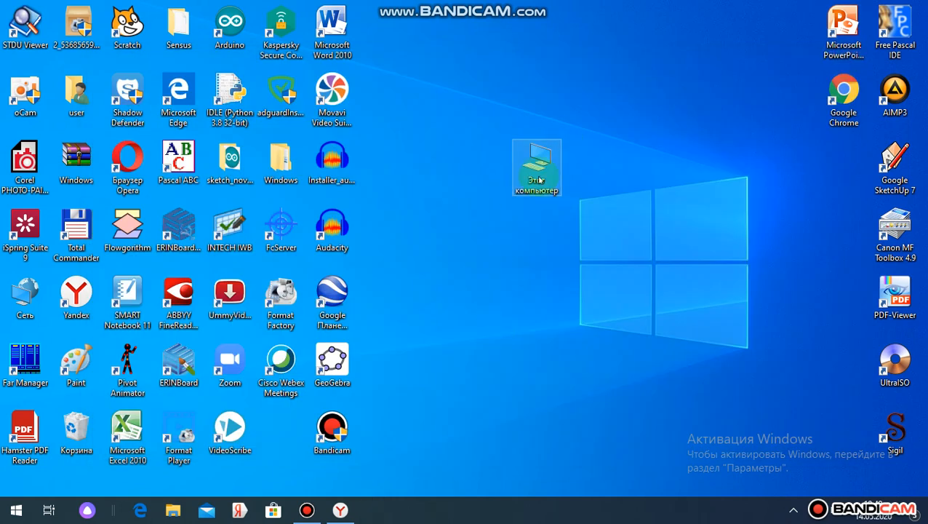
Step: Switch to the Yandex browser and close the leftover hi.ru and iSpring tabs, keeping the search results tab
{"action": "left_click", "coordinate": [78, 302]}
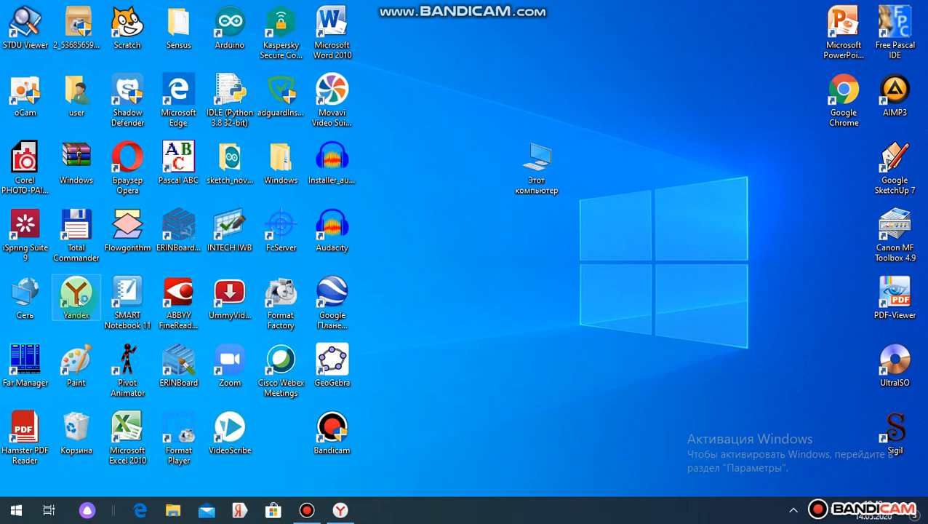
{"action": "double_click", "coordinate": [79, 301]}
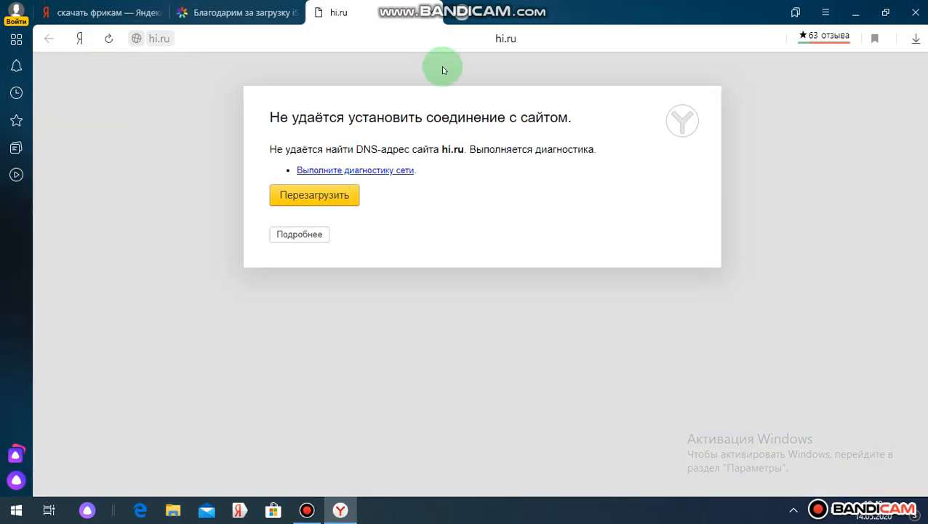
{"action": "left_click", "coordinate": [431, 14]}
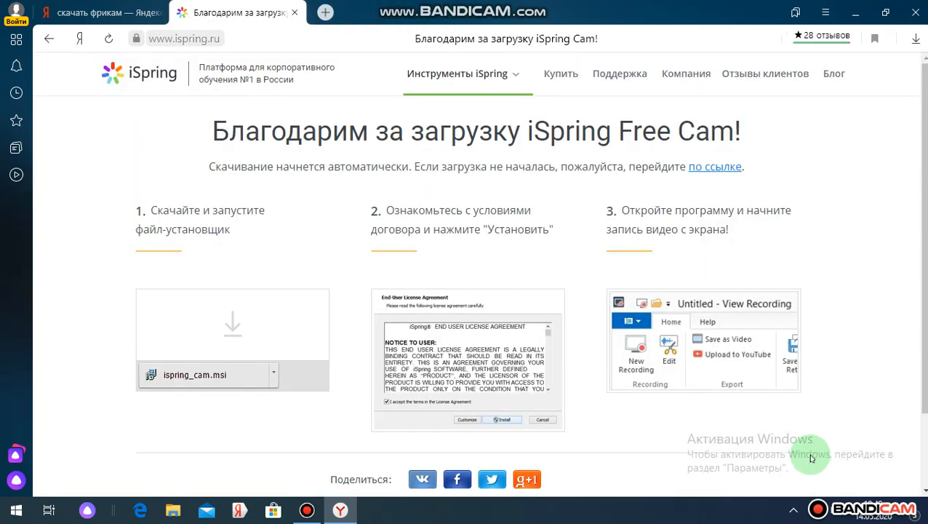
{"action": "left_click", "coordinate": [295, 13]}
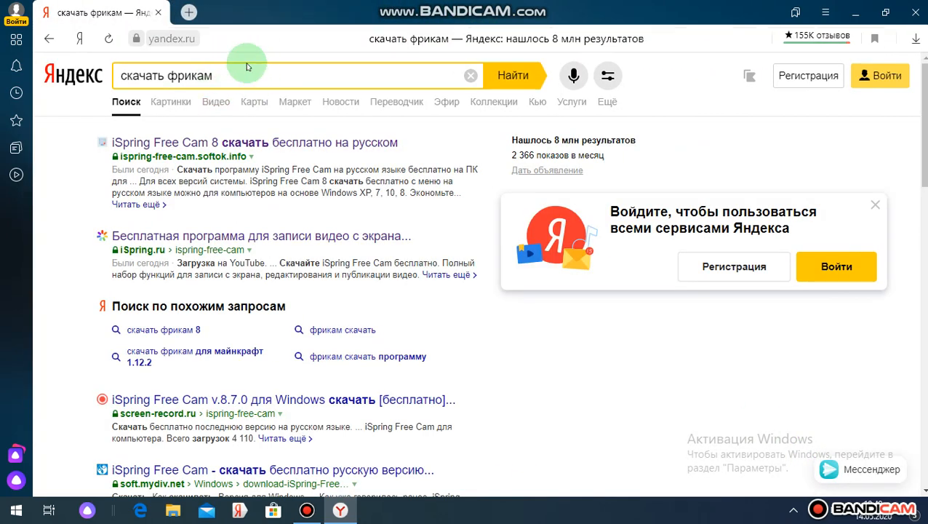
Step: Try to replace the search query with "crfxfnm фрикам" and run the search, stopping the page load
{"action": "left_click", "coordinate": [217, 76]}
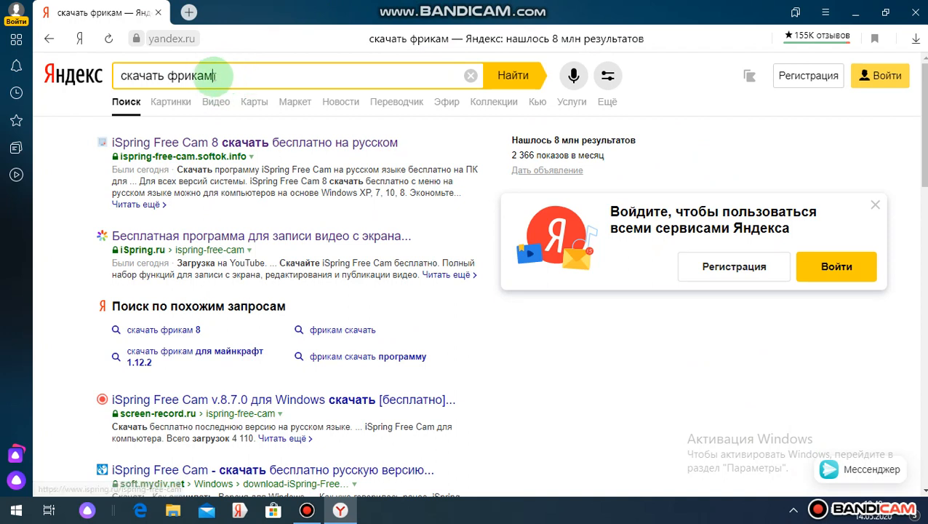
{"action": "key", "text": "BackSpace"}
{"action": "key", "text": "BackSpace"}
{"action": "key", "text": "BackSpace"}
{"action": "key", "text": "BackSpace"}
{"action": "key", "text": "BackSpace"}
{"action": "key", "text": "BackSpace"}
{"action": "key", "text": "BackSpace"}
{"action": "key", "text": "BackSpace"}
{"action": "key", "text": "BackSpace"}
{"action": "key", "text": "BackSpace"}
{"action": "key", "text": "BackSpace"}
{"action": "key", "text": "BackSpace"}
{"action": "key", "text": "BackSpace"}
{"action": "key", "text": "BackSpace"}
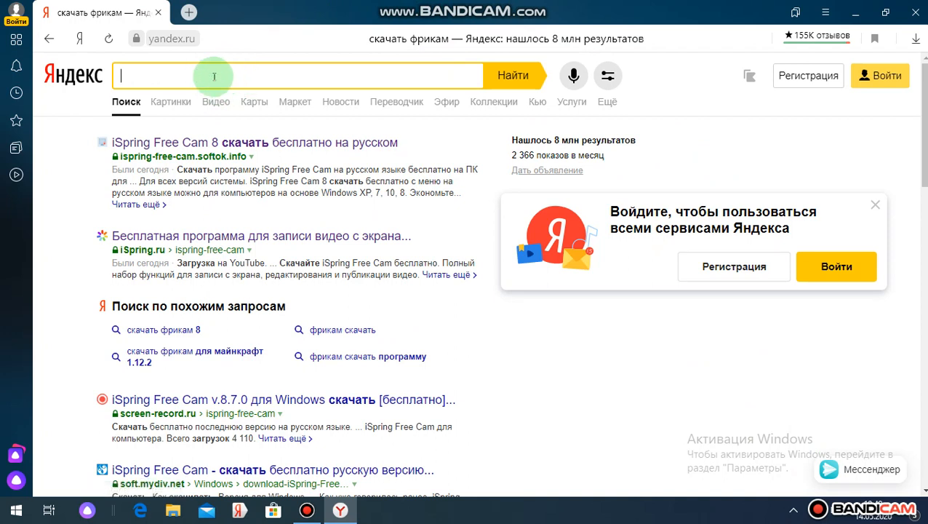
{"action": "type", "text": "crfxfnm фрикам"}
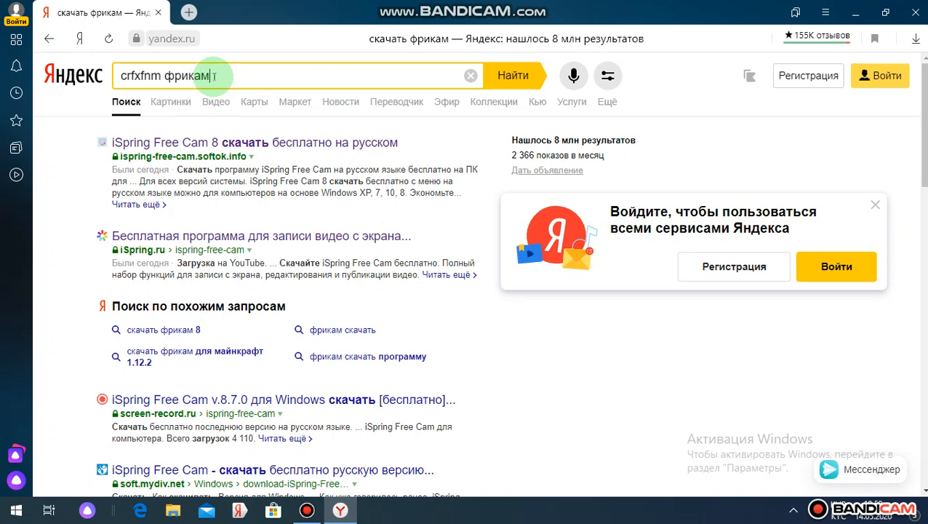
{"action": "key", "text": "Return"}
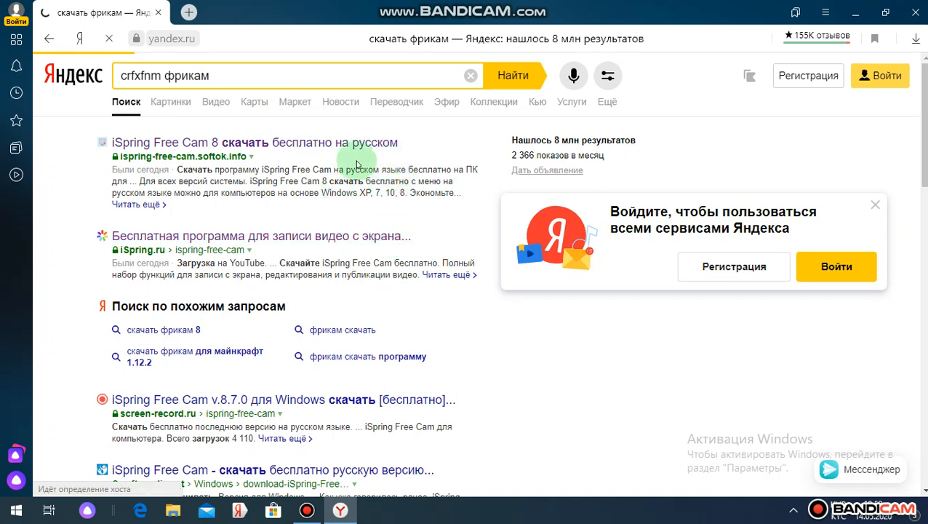
{"action": "left_click", "coordinate": [109, 38]}
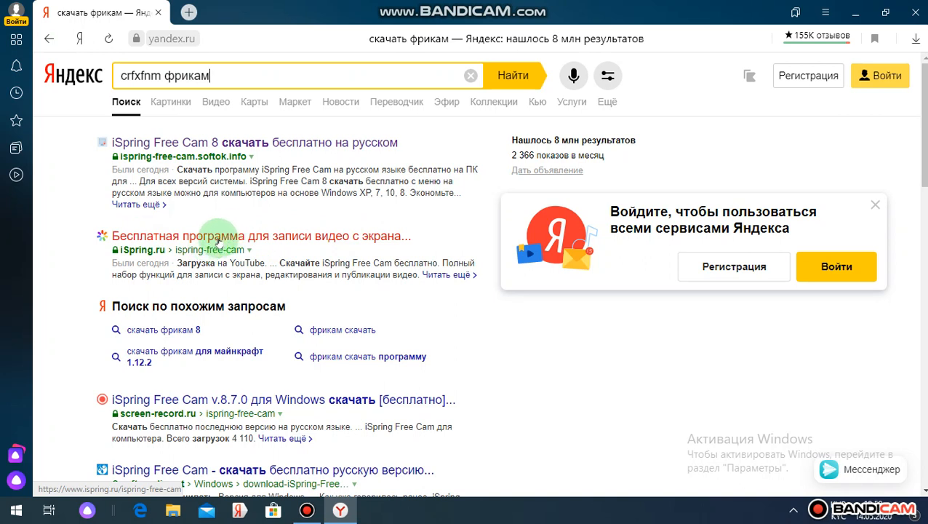
Step: Open the iSpring.ru ispring-free-cam search result, check the Wi-Fi connection and reload the page
{"action": "left_click", "coordinate": [189, 238]}
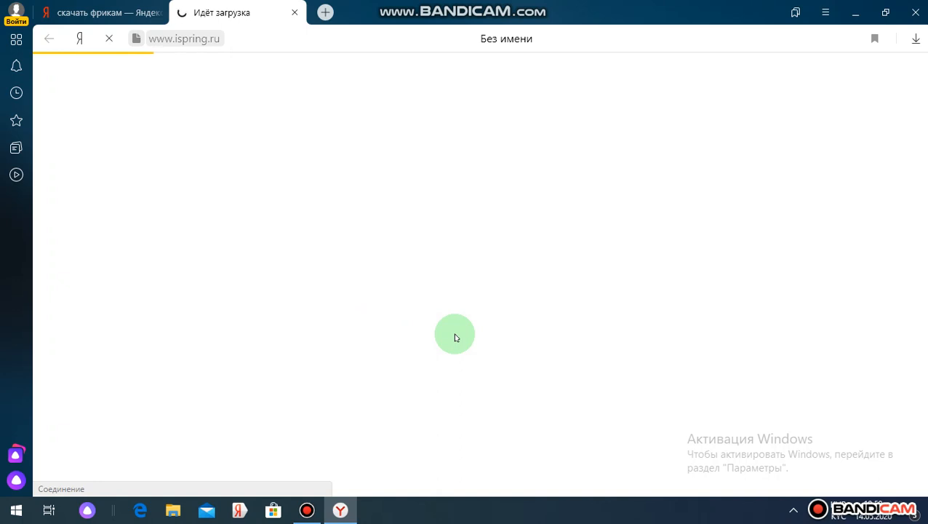
{"action": "left_click", "coordinate": [793, 509]}
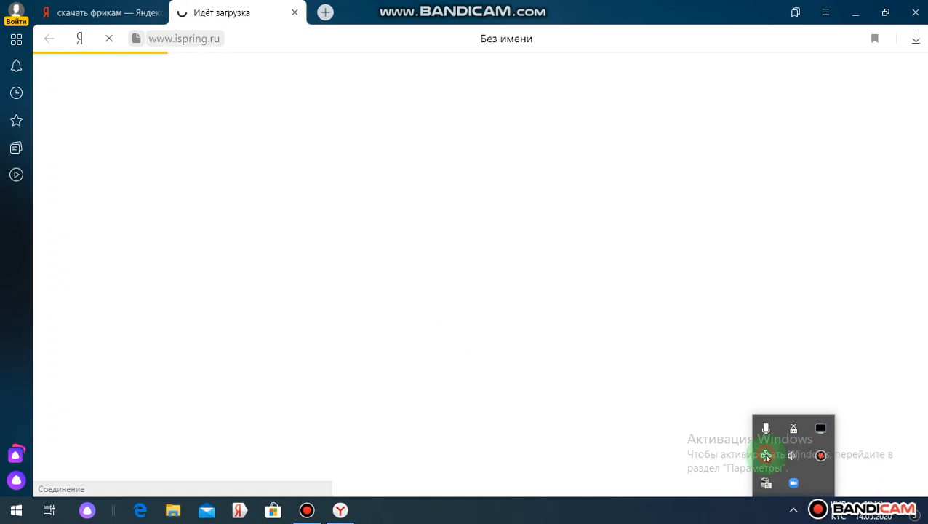
{"action": "left_click", "coordinate": [766, 454]}
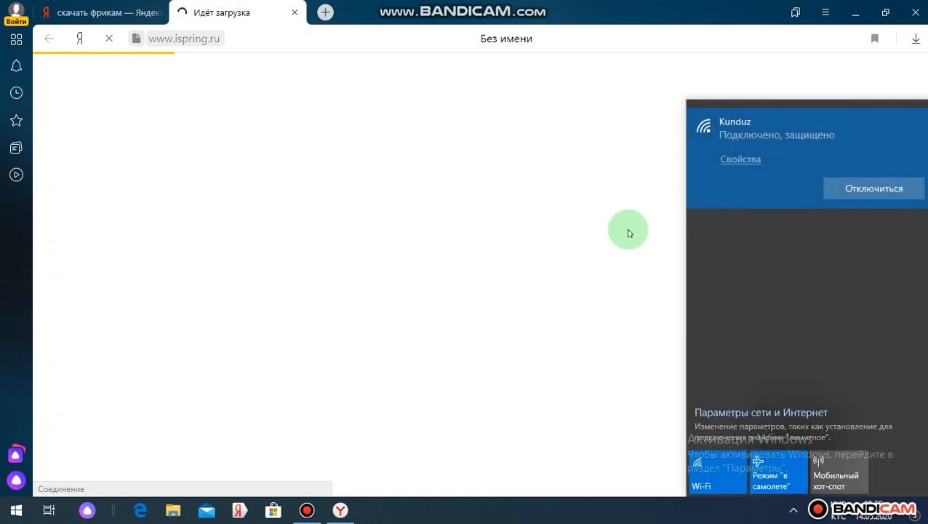
{"action": "left_click", "coordinate": [630, 232]}
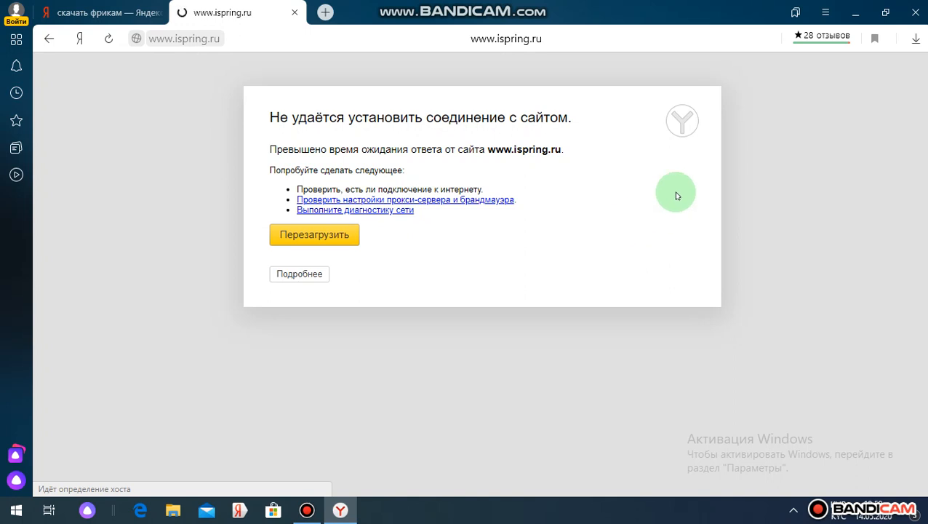
{"action": "left_click", "coordinate": [110, 40]}
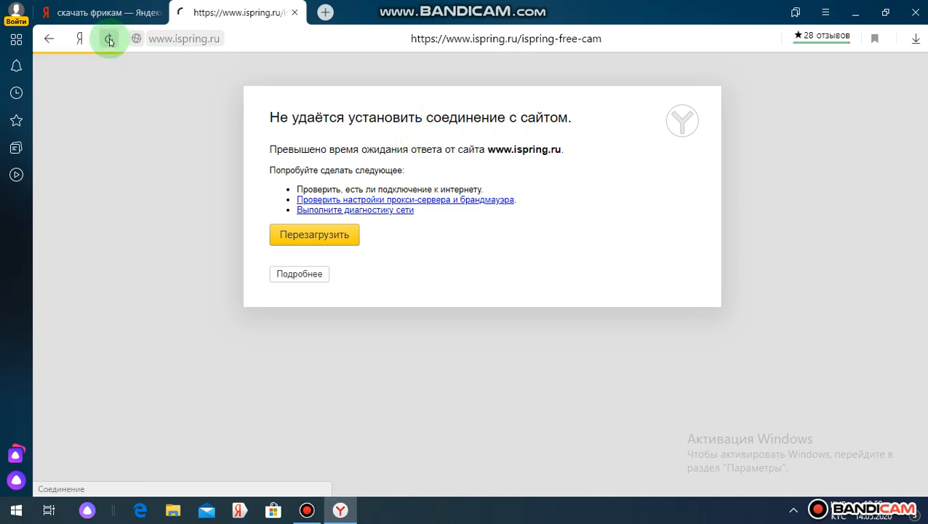
{"action": "left_click", "coordinate": [306, 510]}
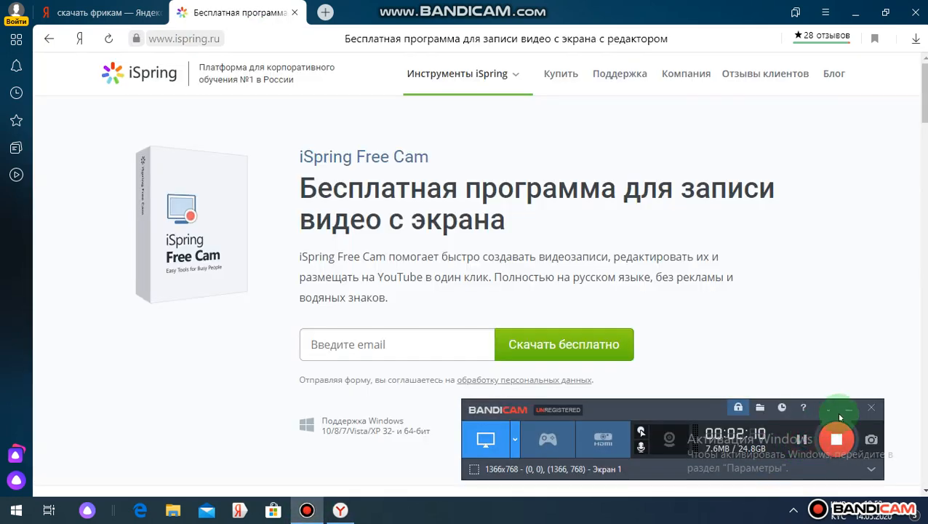
{"action": "left_click", "coordinate": [850, 410]}
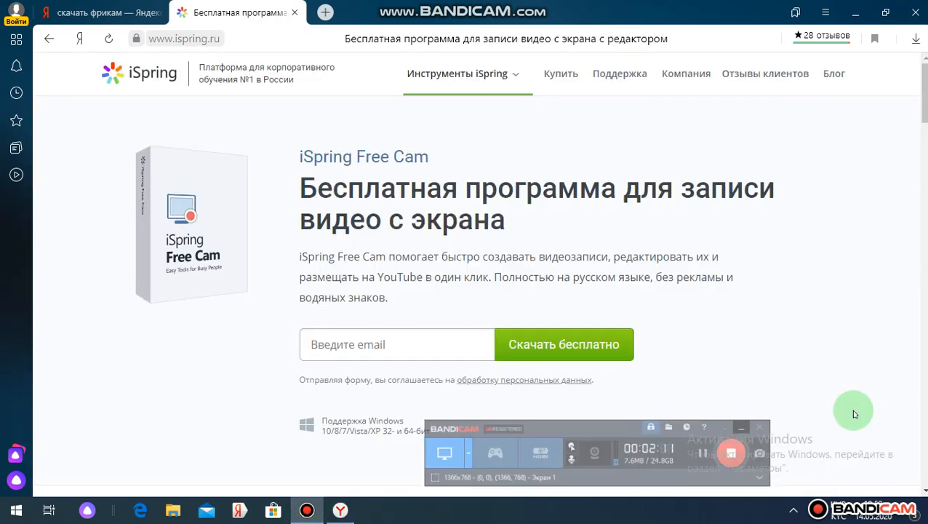
Step: Request the free download with the suggested e-mail address and open the existing installer free_cam_ru_8_7_0 (1).msi
{"action": "left_click", "coordinate": [382, 343]}
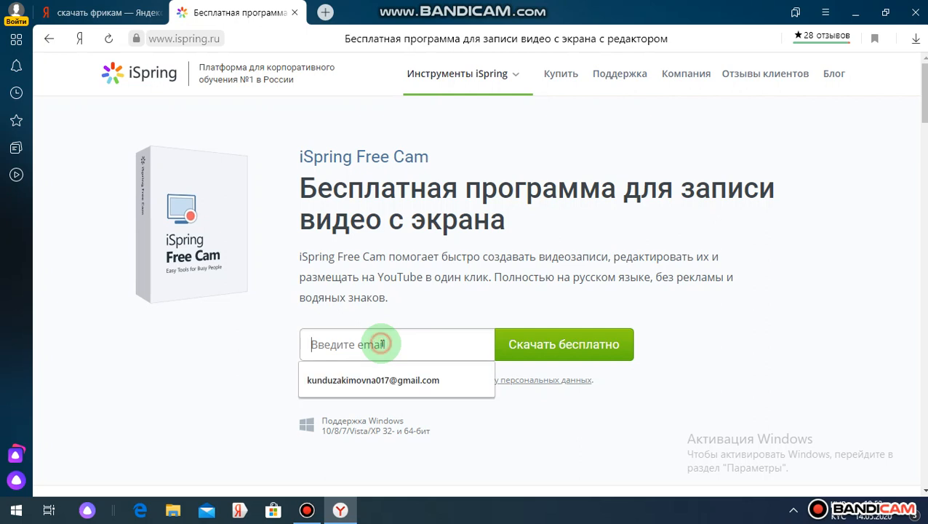
{"action": "left_click", "coordinate": [374, 379]}
{"action": "left_click", "coordinate": [568, 346]}
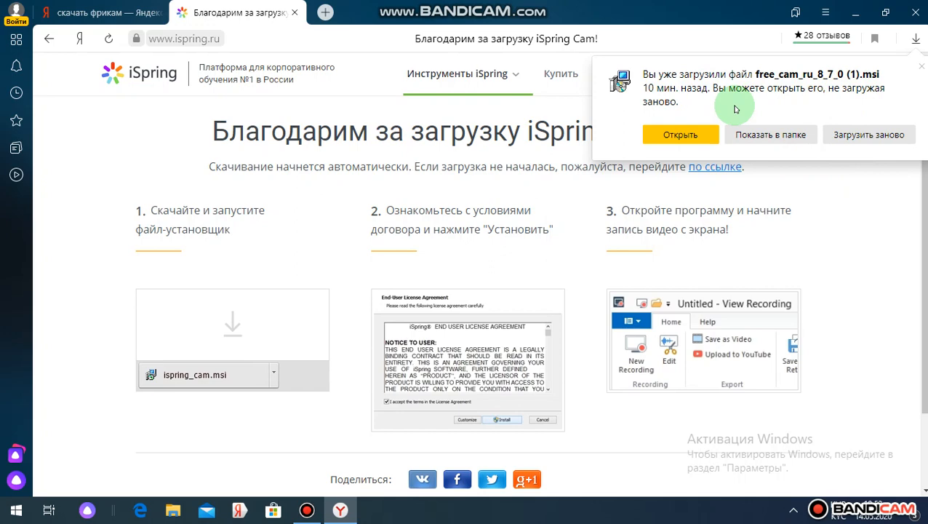
{"action": "left_click", "coordinate": [676, 138]}
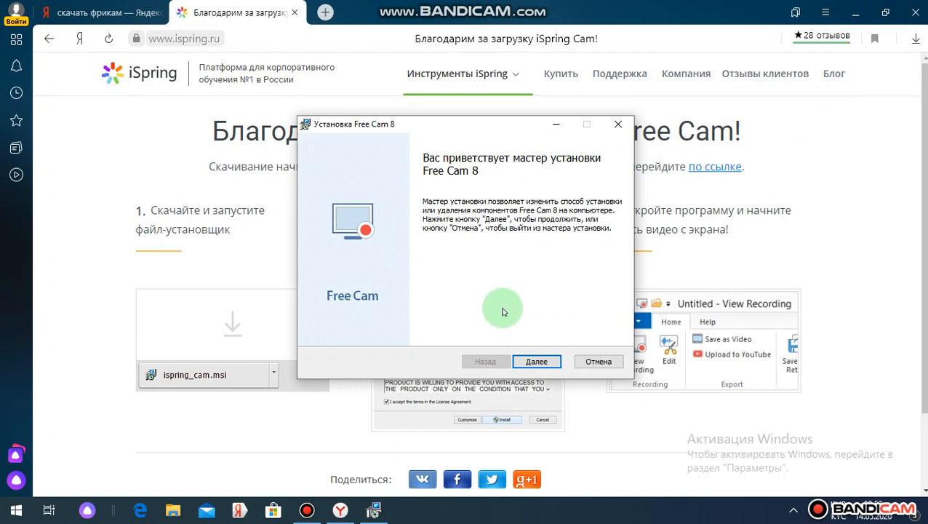
Step: Repair the Free Cam 8 installation in the setup wizard, minimize the browser and finish the wizard with the launch option
{"action": "left_click", "coordinate": [535, 361]}
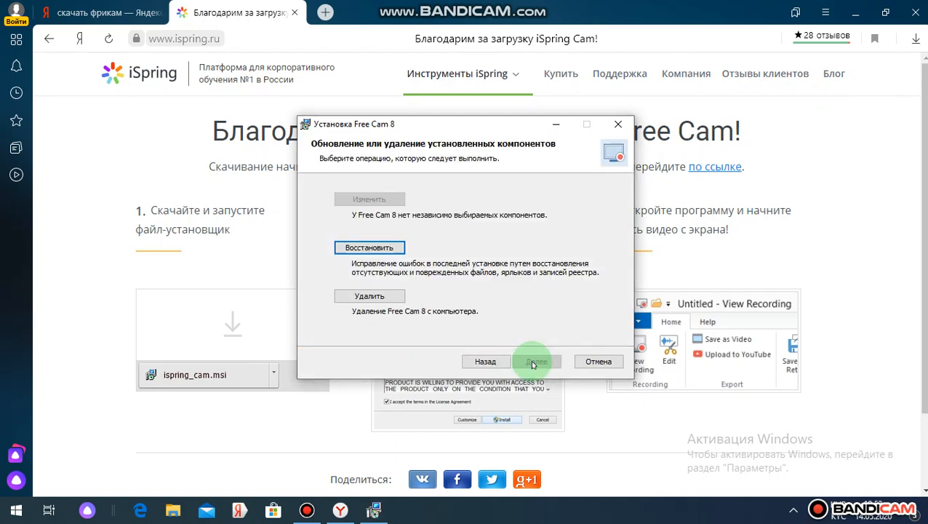
{"action": "left_click", "coordinate": [375, 248]}
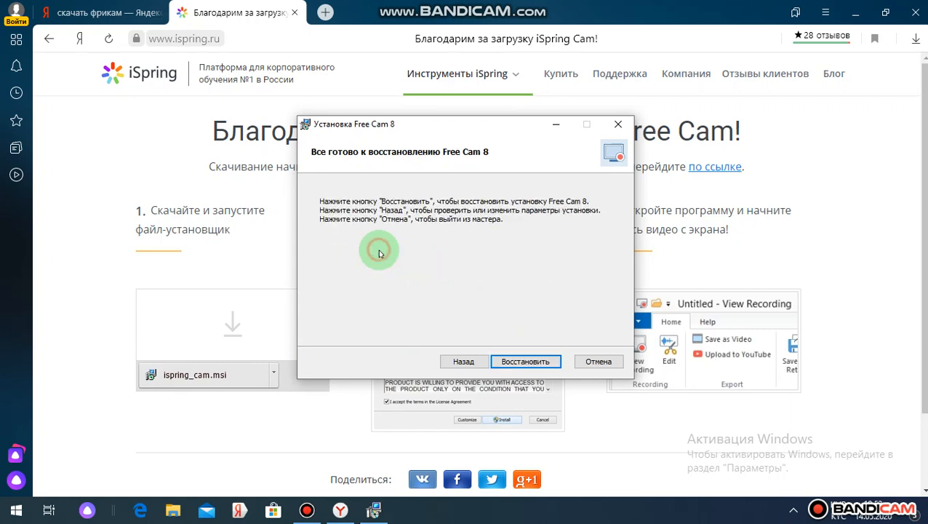
{"action": "left_click", "coordinate": [533, 361]}
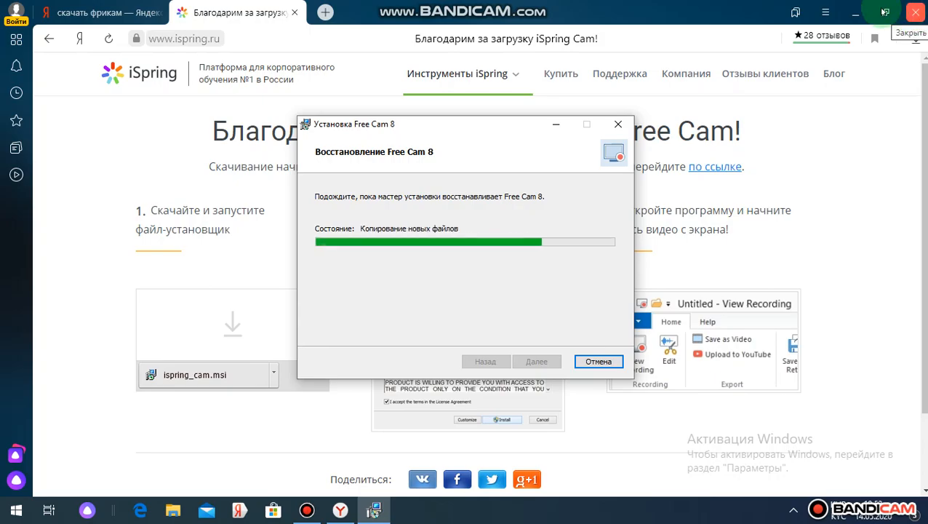
{"action": "left_click", "coordinate": [856, 13]}
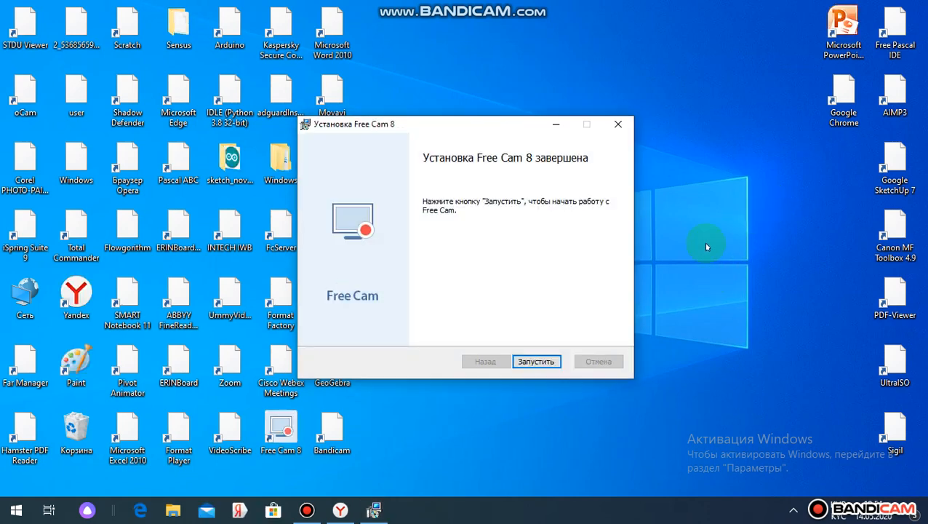
{"action": "left_click", "coordinate": [544, 362]}
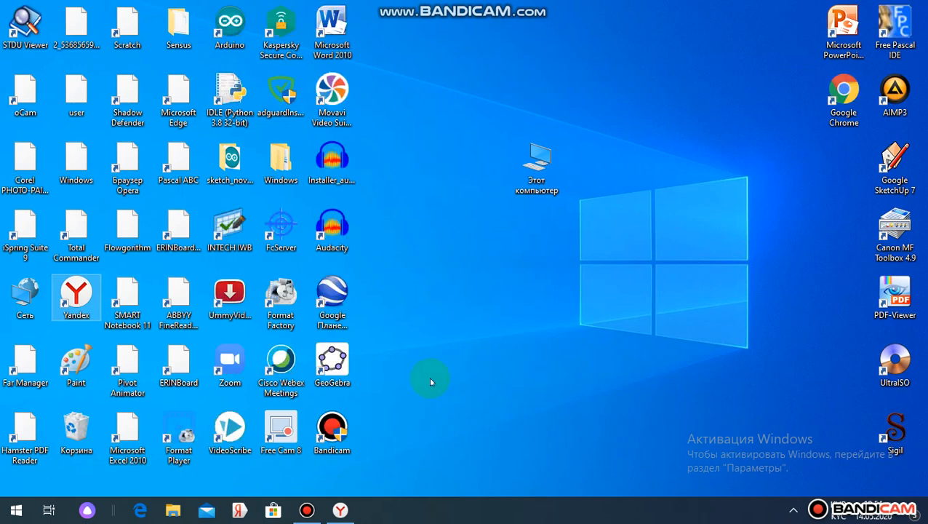
Step: Move the Free Cam 8 shortcut to the empty desktop area below Этот компьютер and refresh the desktop
{"action": "left_click_drag", "start_coordinate": [285, 432], "coordinate": [540, 303]}
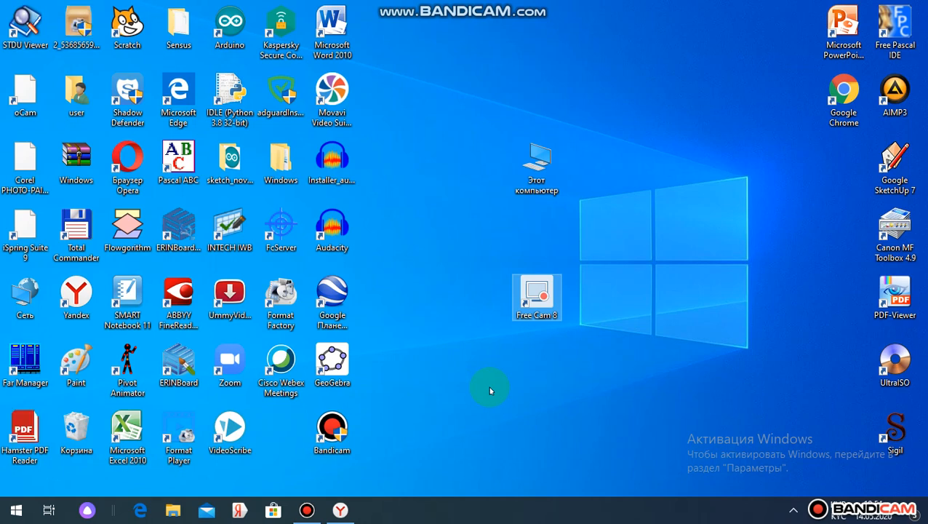
{"action": "right_click", "coordinate": [626, 92]}
{"action": "left_click", "coordinate": [549, 133]}
{"action": "right_click", "coordinate": [643, 89]}
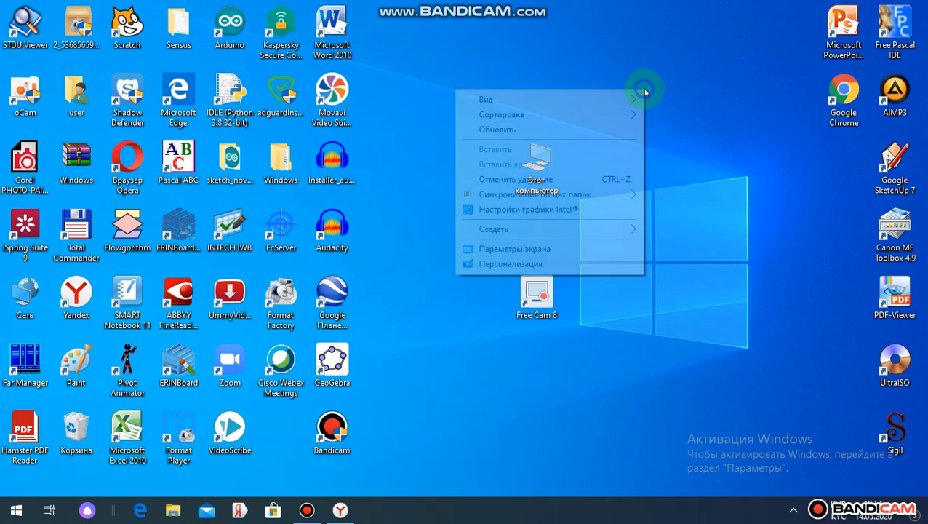
{"action": "left_click", "coordinate": [585, 128]}
{"action": "right_click", "coordinate": [638, 106]}
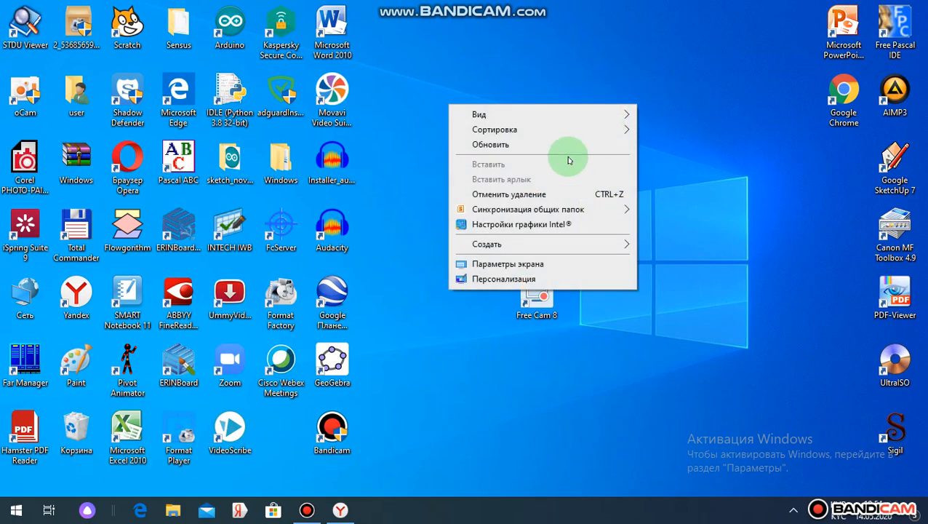
{"action": "left_click", "coordinate": [576, 143]}
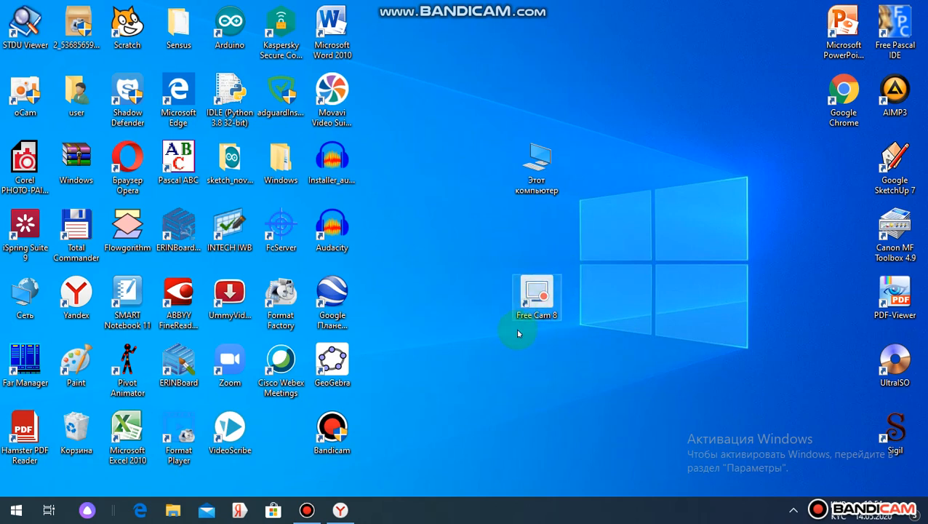
Step: Launch Free Cam 8 from its desktop shortcut and create a new recording
{"action": "left_click", "coordinate": [534, 294]}
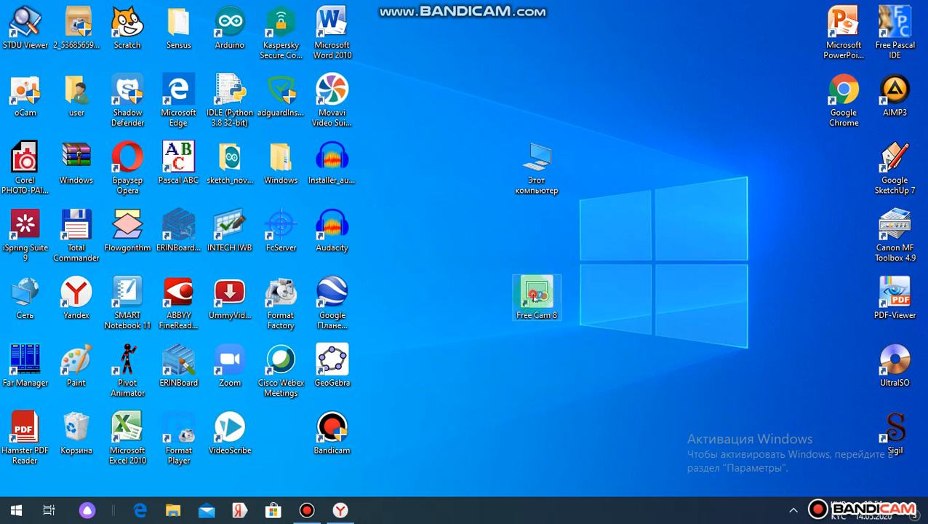
{"action": "double_click", "coordinate": [534, 297]}
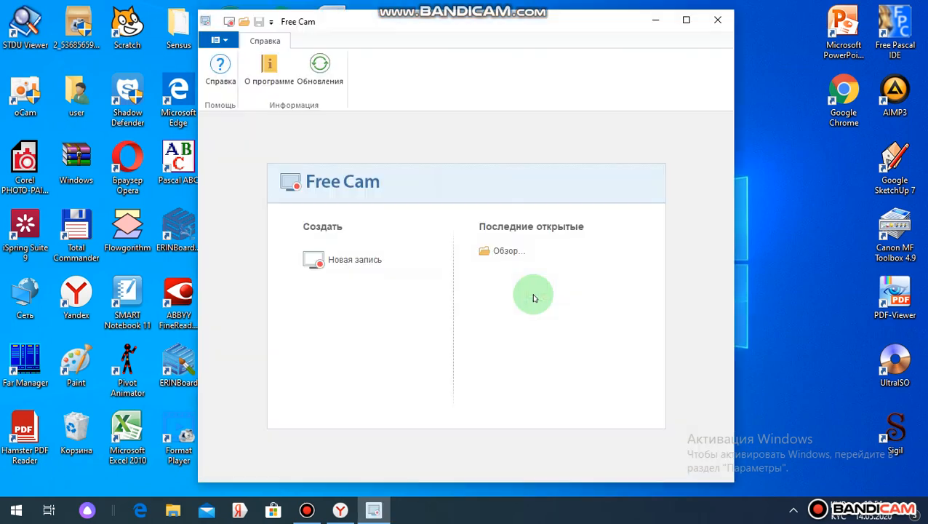
{"action": "left_click", "coordinate": [352, 261]}
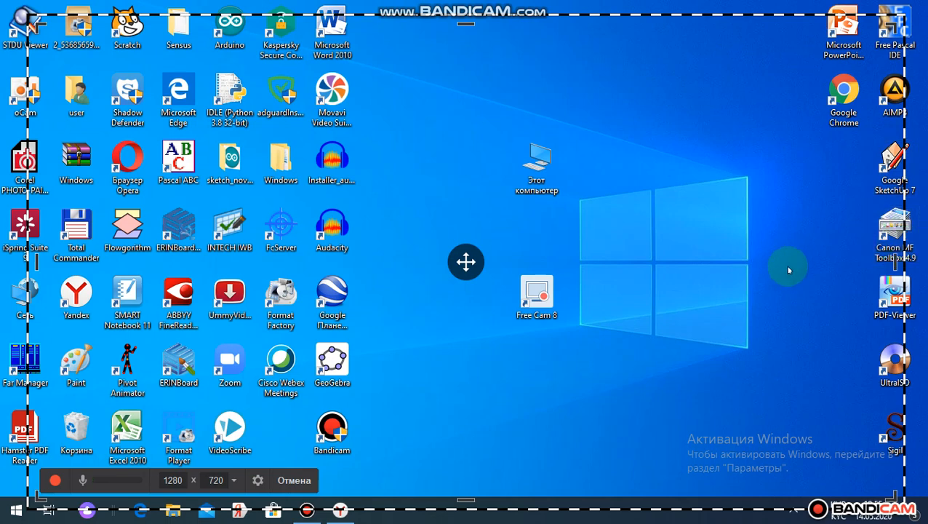
Step: Set the recording area to the 1366 x 728 desktop region above the taskbar
{"action": "left_click", "coordinate": [233, 482]}
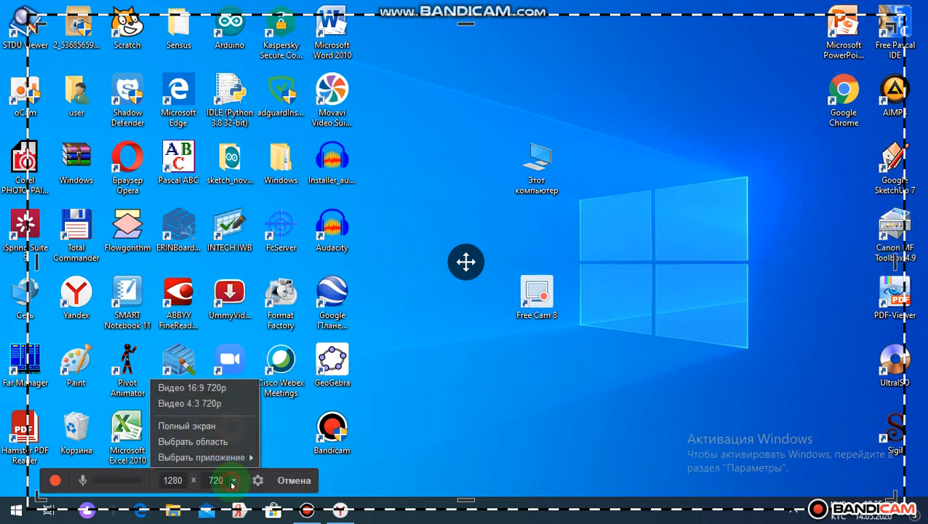
{"action": "left_click", "coordinate": [211, 442]}
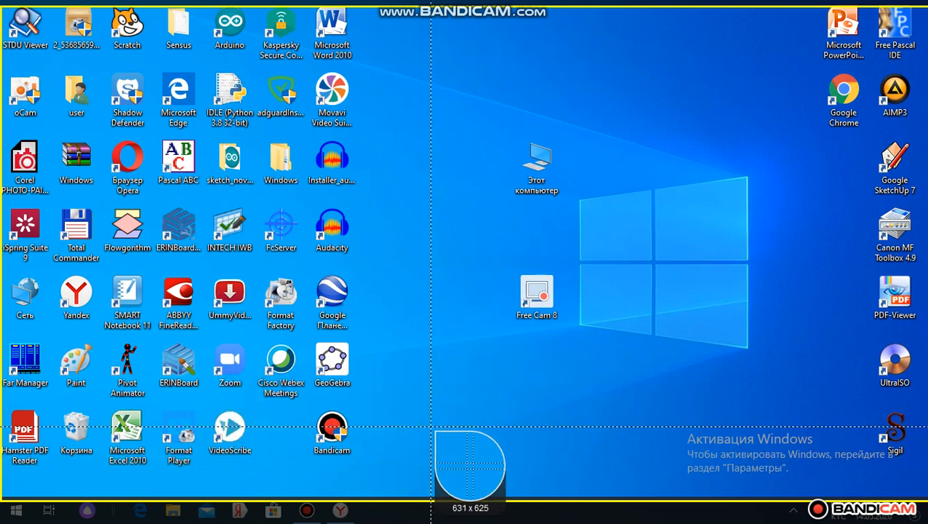
{"action": "left_click", "coordinate": [470, 457]}
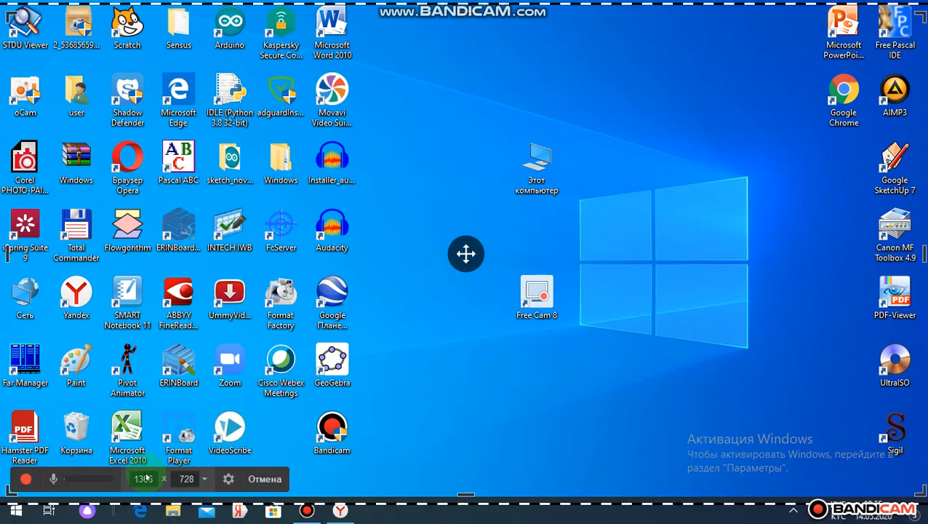
Step: Set the recording area to the full screen and start a new screen recording
{"action": "left_click", "coordinate": [205, 479]}
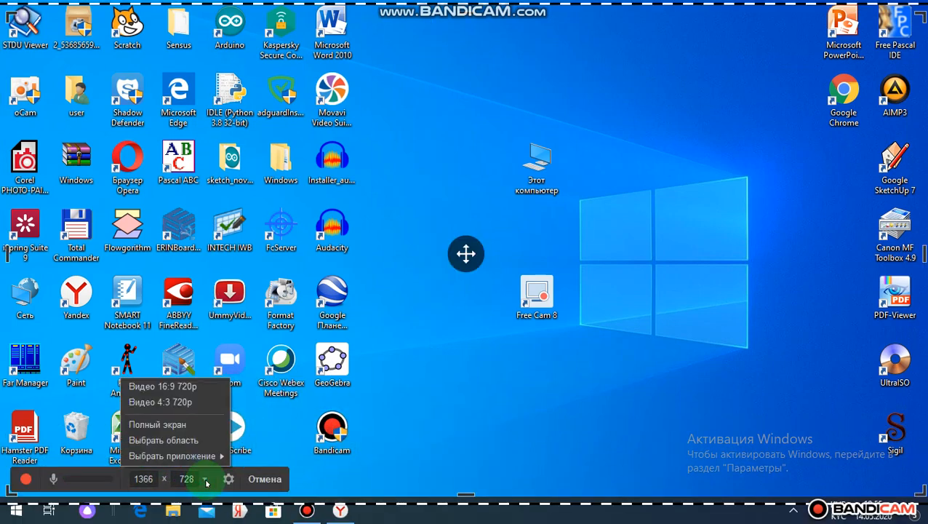
{"action": "left_click", "coordinate": [195, 431]}
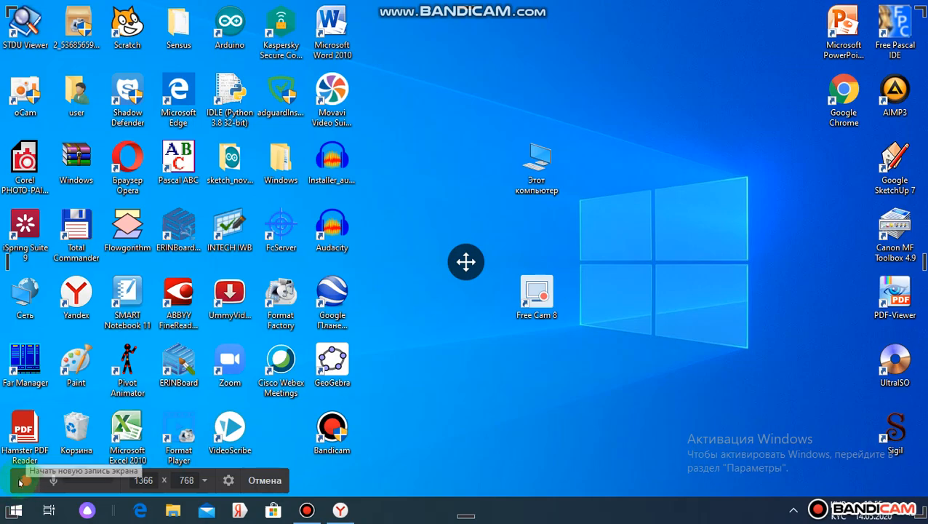
{"action": "left_click", "coordinate": [24, 481]}
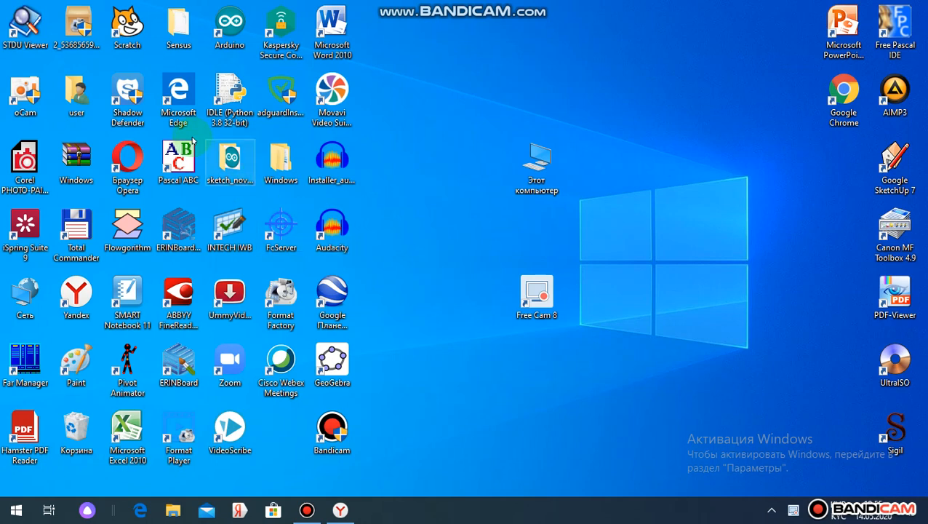
Step: Open GeoGebra from the desktop and draw a circle centred at about (-1.54, 2.48) through about (-0.88, 1.48)
{"action": "left_click", "coordinate": [318, 360]}
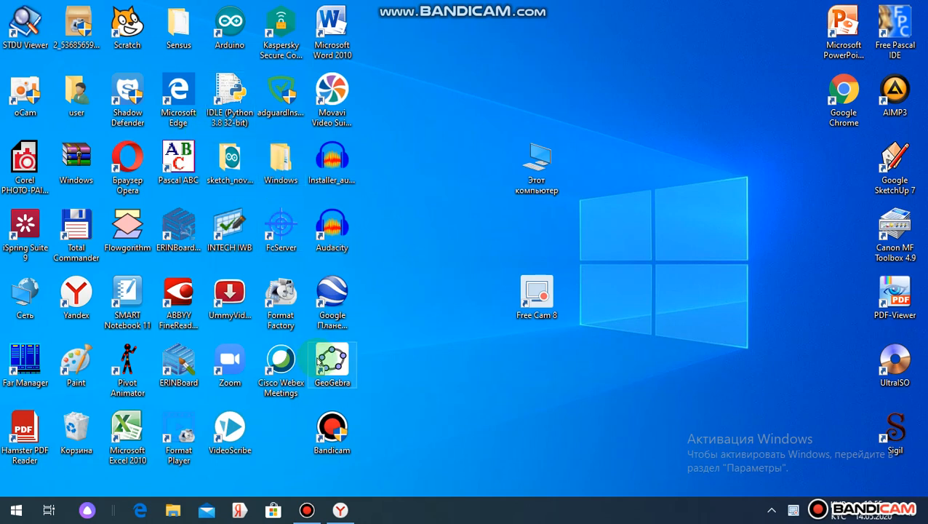
{"action": "left_click", "coordinate": [643, 126]}
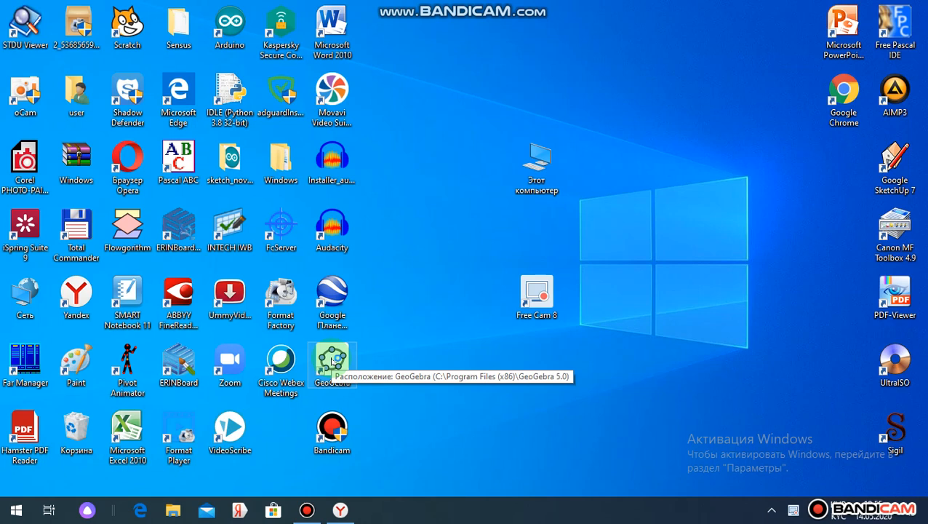
{"action": "left_click", "coordinate": [401, 313]}
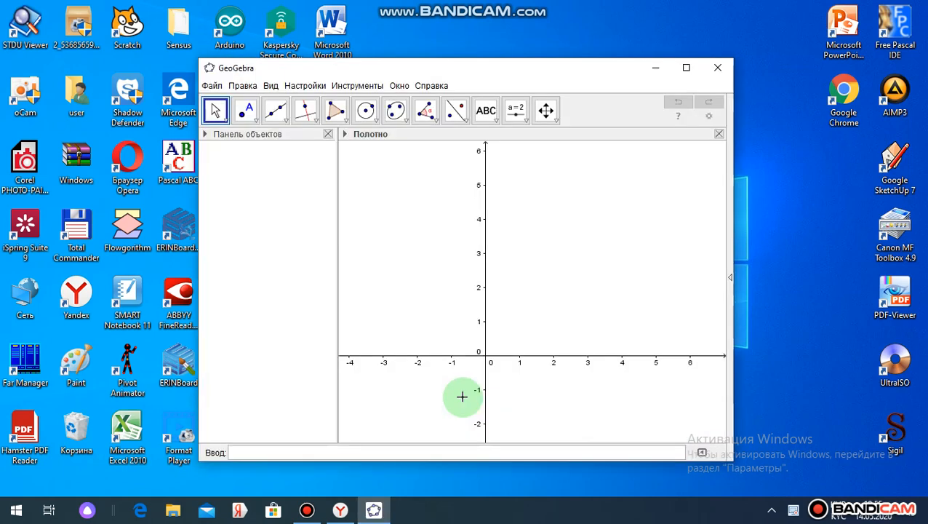
{"action": "left_click", "coordinate": [365, 112]}
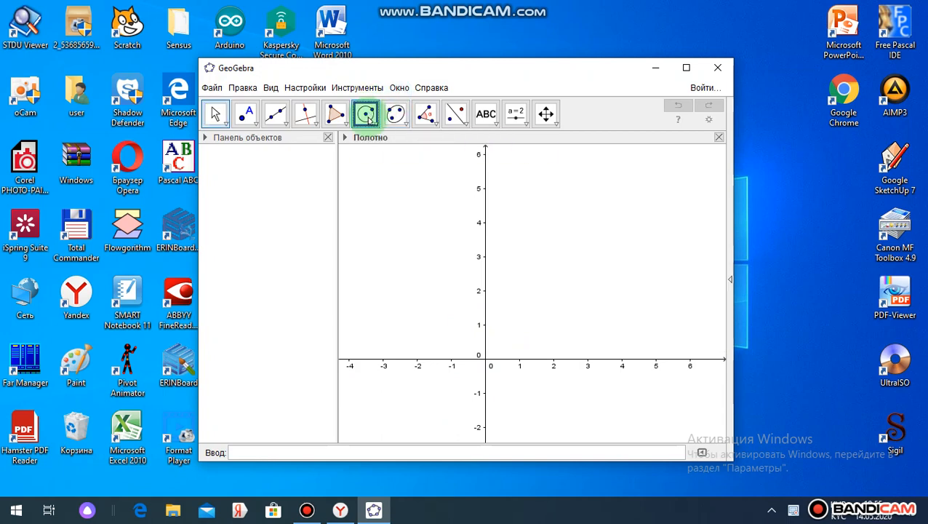
{"action": "left_click", "coordinate": [433, 275]}
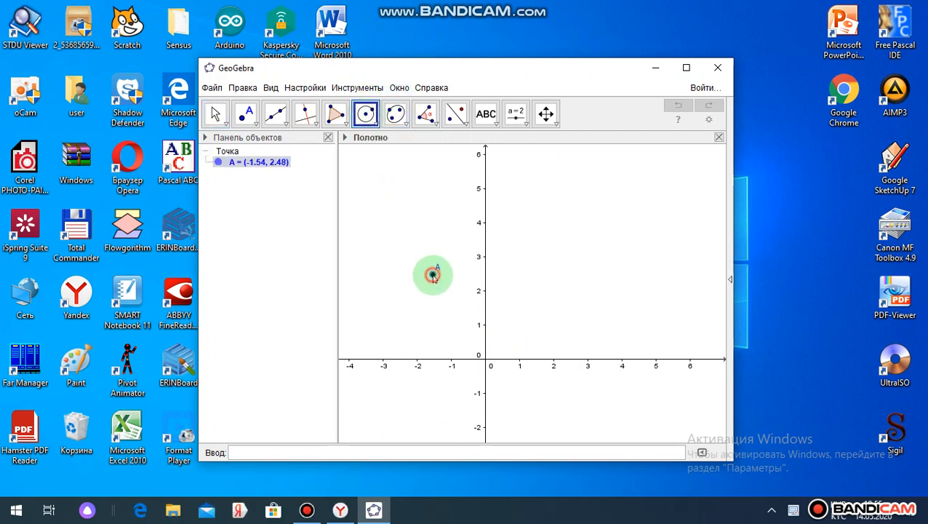
{"action": "left_click", "coordinate": [455, 308]}
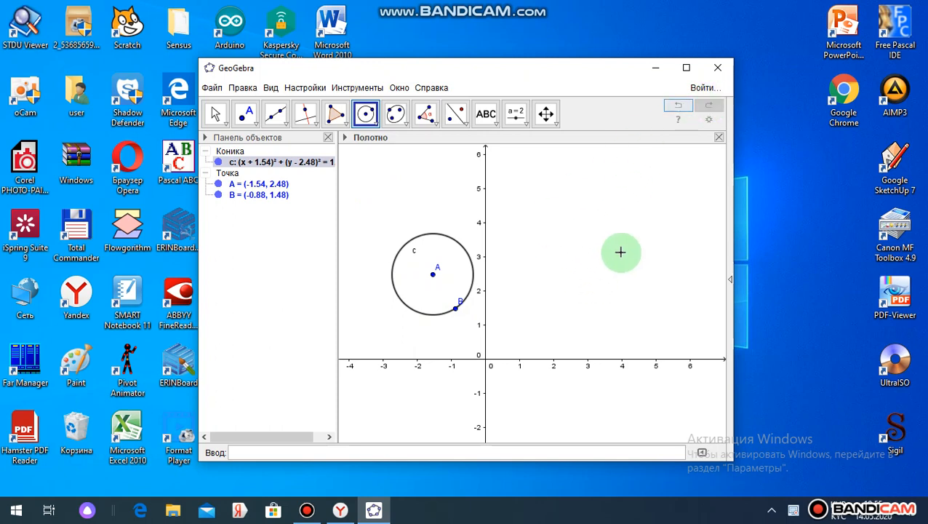
Step: Close GeoGebra without saving the circle drawing
{"action": "left_click", "coordinate": [718, 68]}
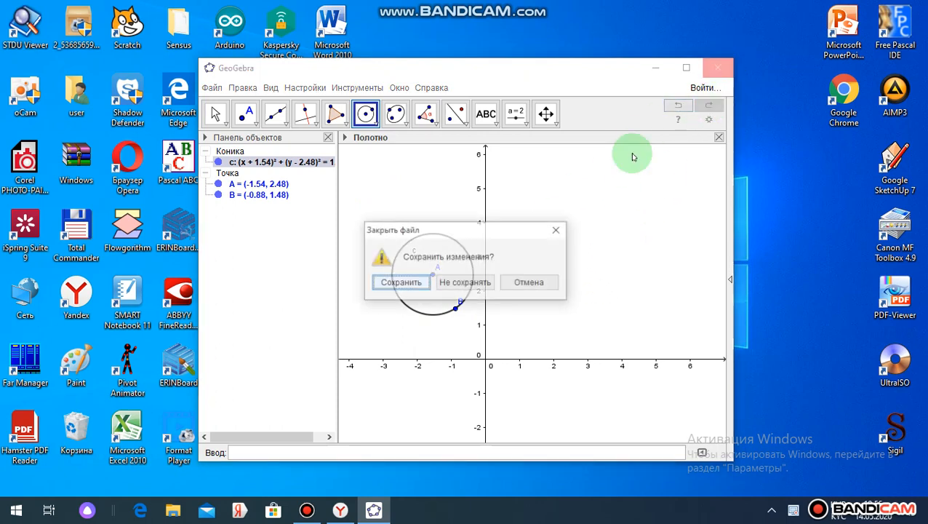
{"action": "left_click", "coordinate": [413, 279]}
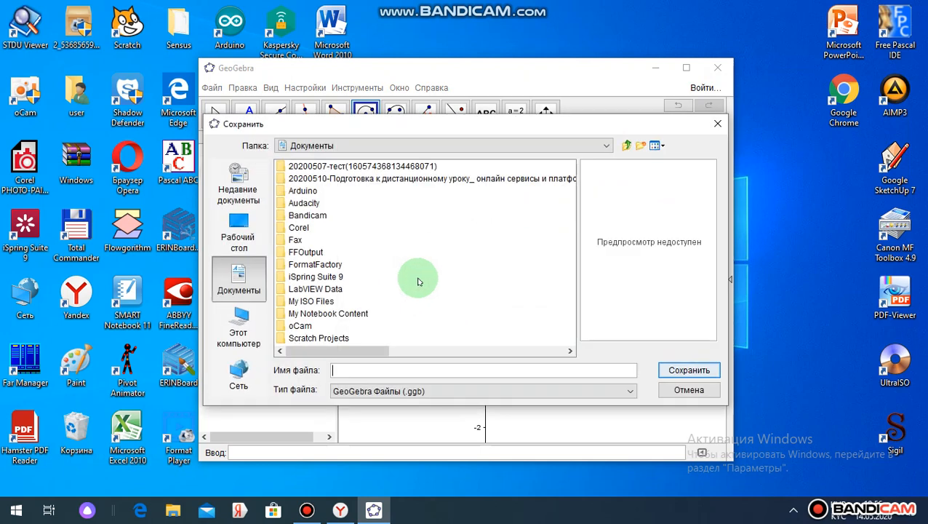
{"action": "left_click", "coordinate": [718, 125]}
{"action": "left_click", "coordinate": [718, 68]}
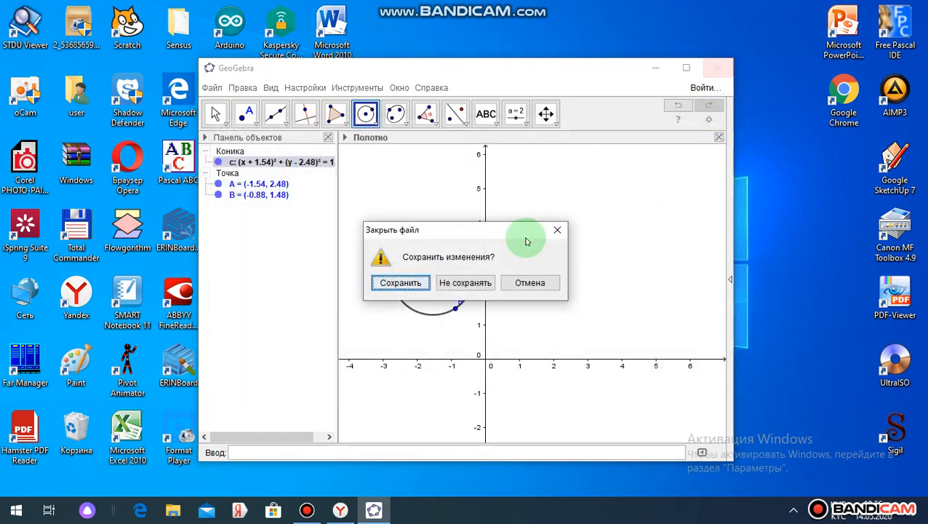
{"action": "left_click", "coordinate": [461, 283]}
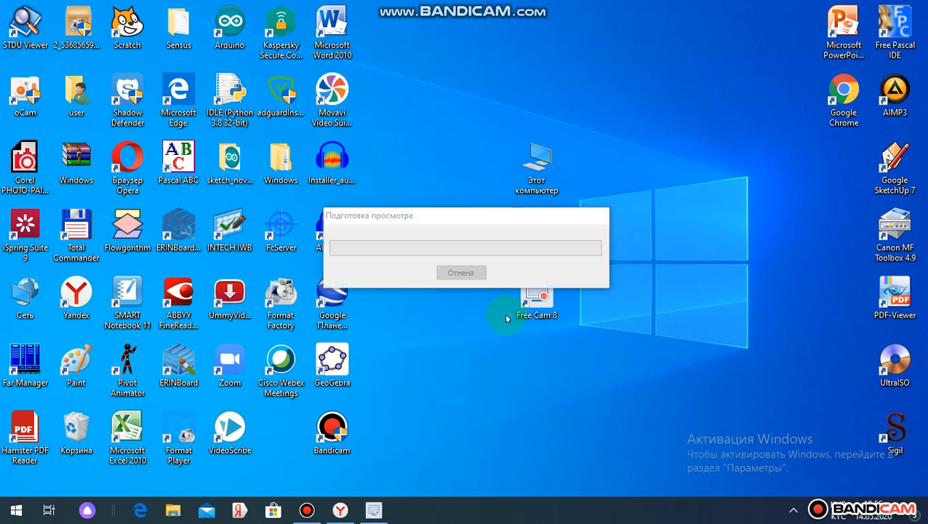
Step: Play the first few seconds of the new recording in Free Cam and pause it
{"action": "left_click", "coordinate": [457, 271]}
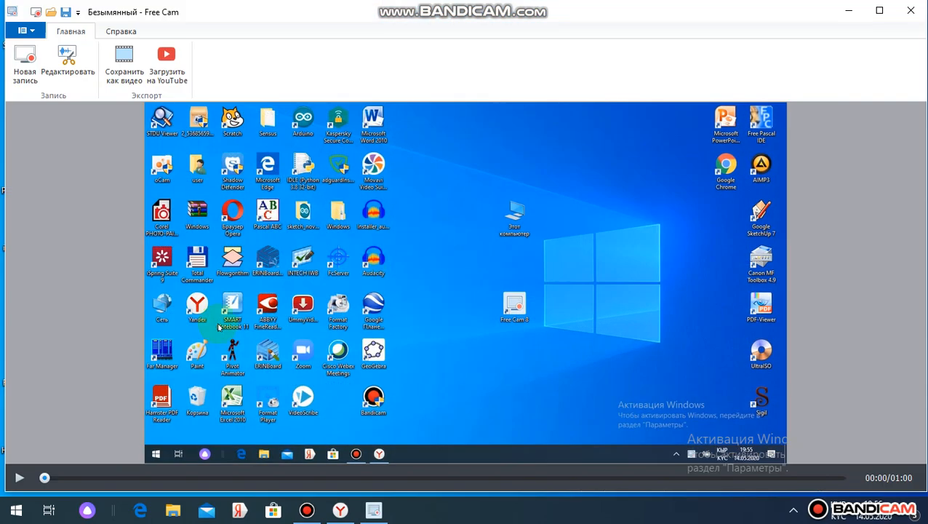
{"action": "left_click", "coordinate": [19, 478]}
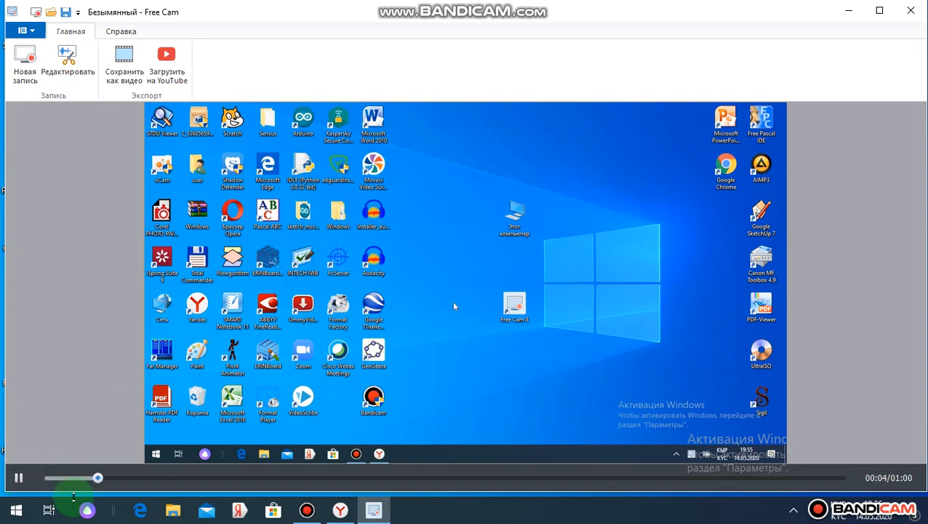
{"action": "left_click", "coordinate": [19, 478]}
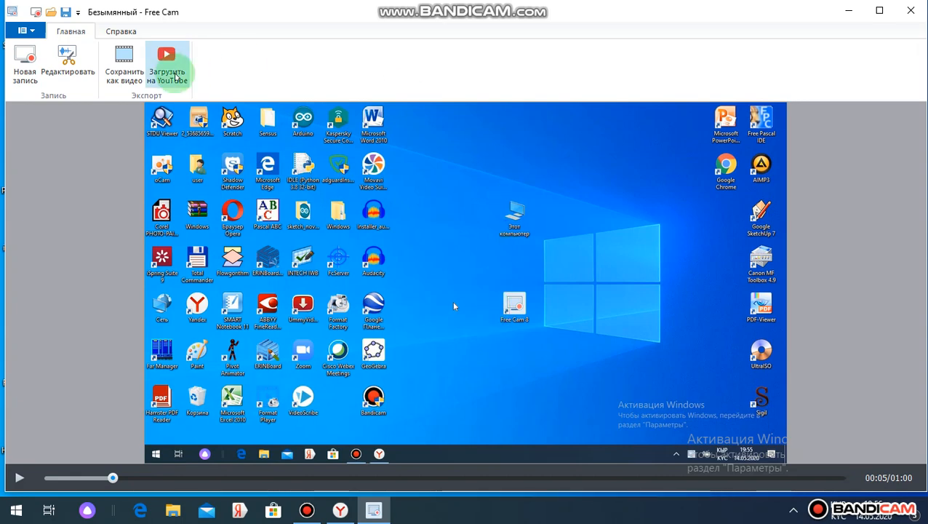
Step: Open the recording in the video editor and delete the fragment from about 3.4 to 6.3 seconds
{"action": "left_click", "coordinate": [67, 61]}
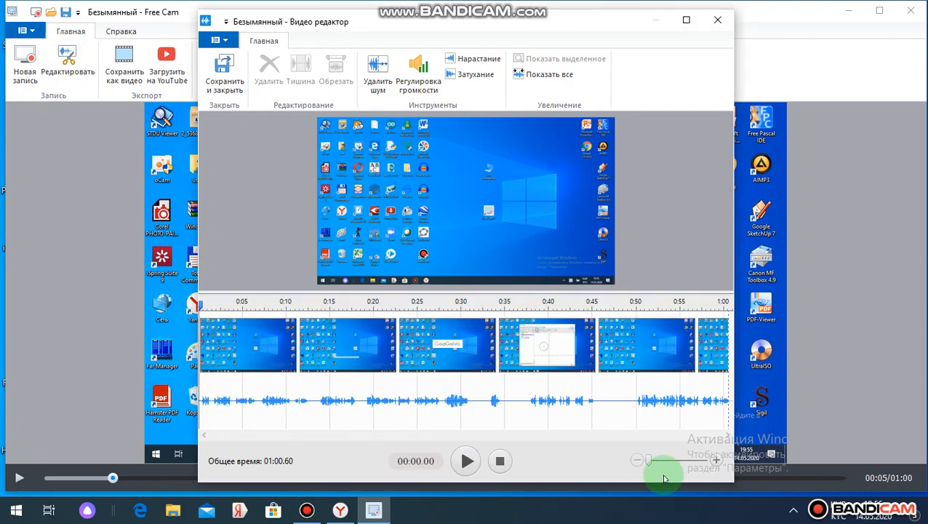
{"action": "left_click", "coordinate": [716, 462]}
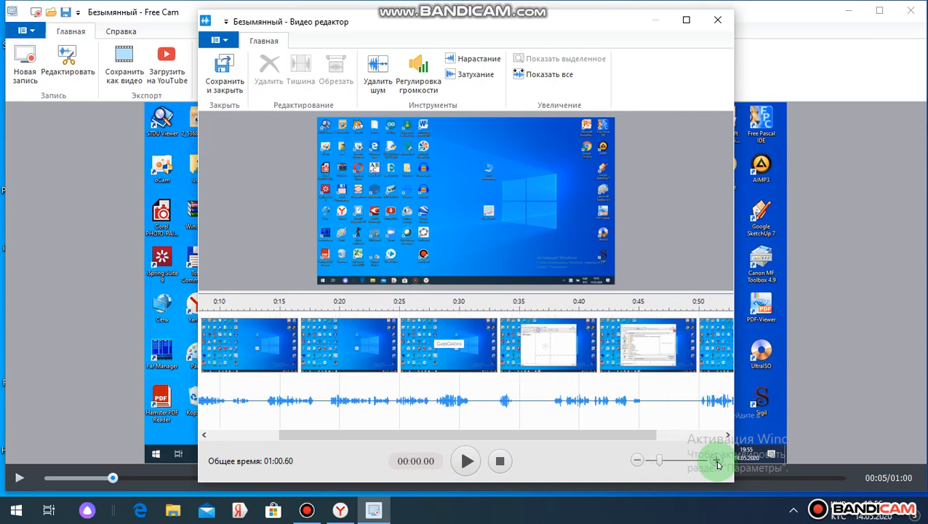
{"action": "left_click", "coordinate": [716, 462]}
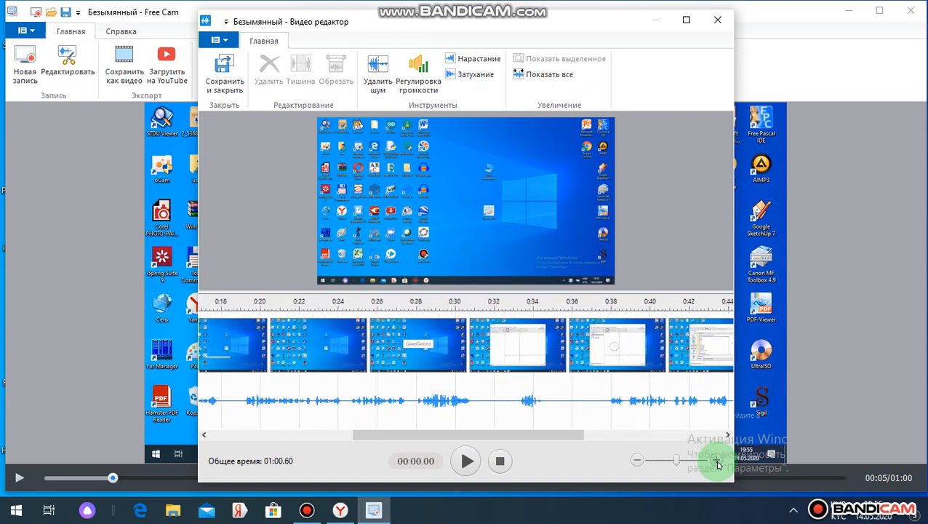
{"action": "left_click", "coordinate": [716, 463]}
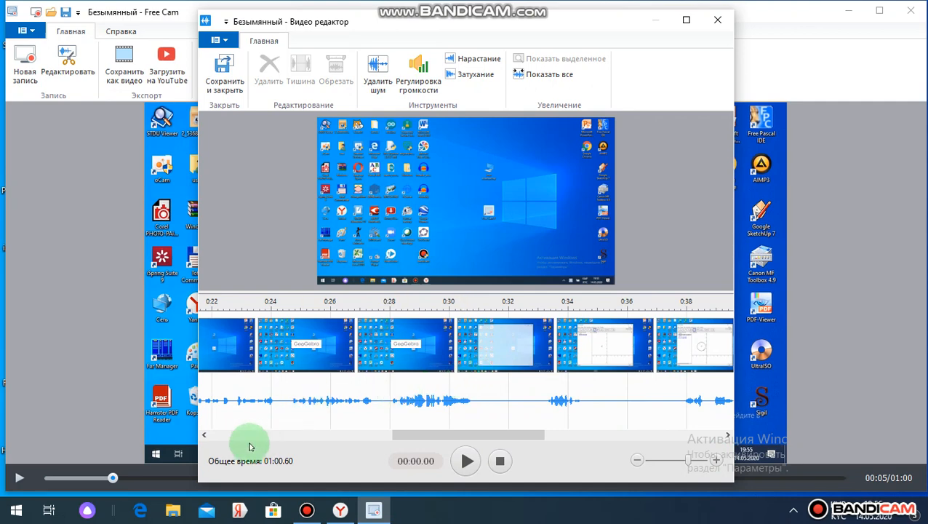
{"action": "left_click", "coordinate": [204, 437]}
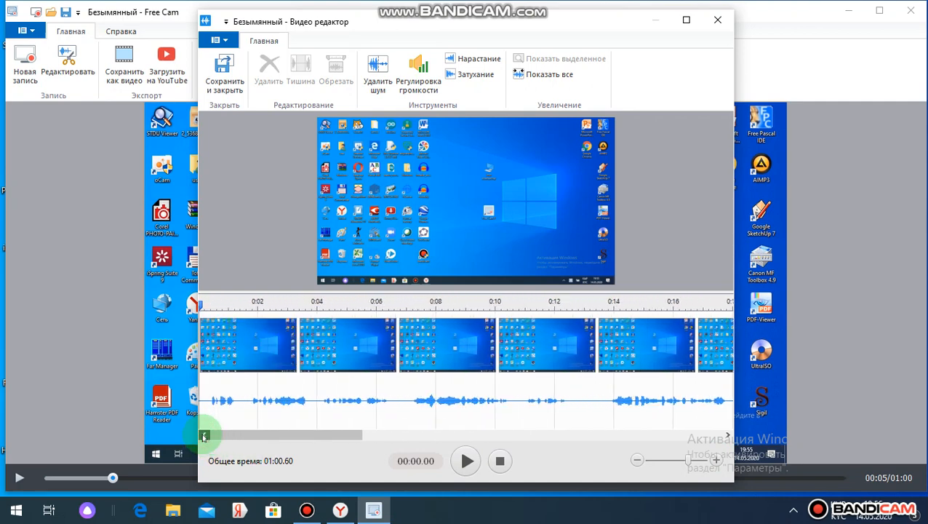
{"action": "left_click", "coordinate": [327, 400]}
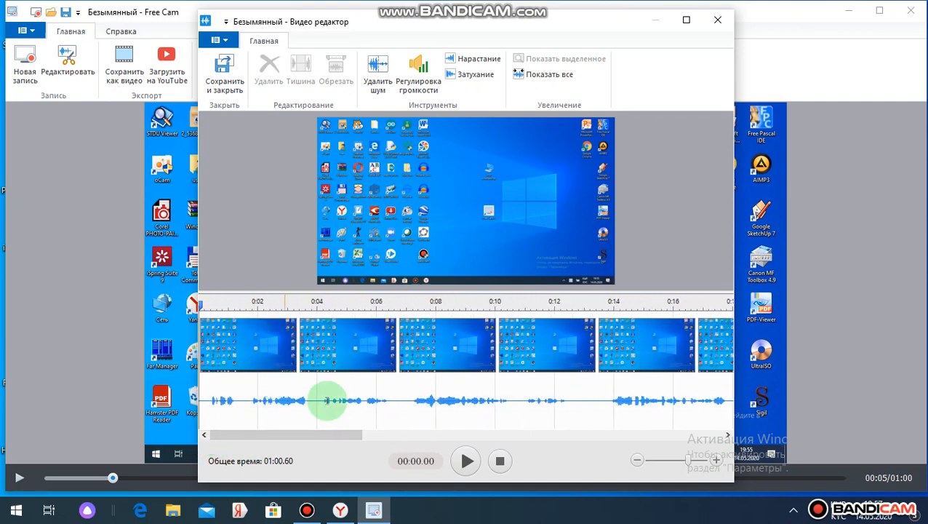
{"action": "left_click", "coordinate": [312, 303]}
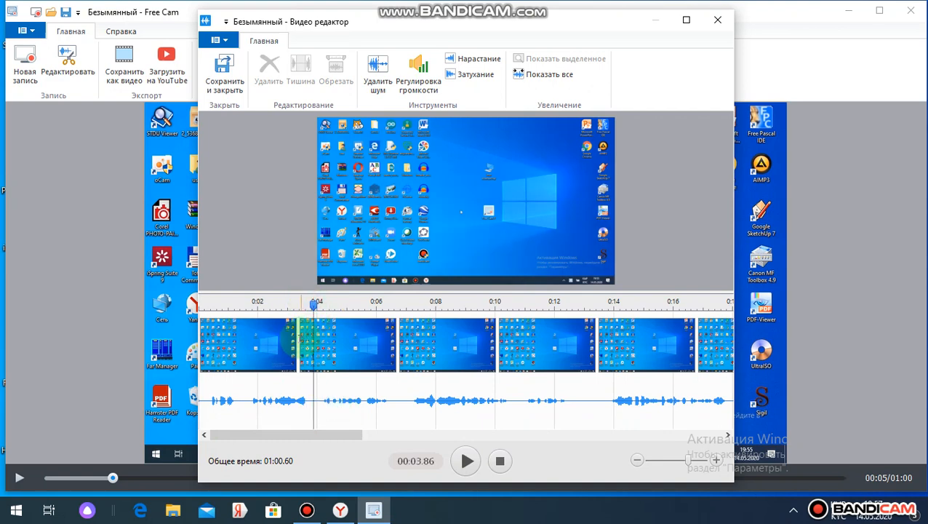
{"action": "left_click", "coordinate": [299, 303]}
{"action": "left_click_drag", "start_coordinate": [299, 342], "coordinate": [384, 353]}
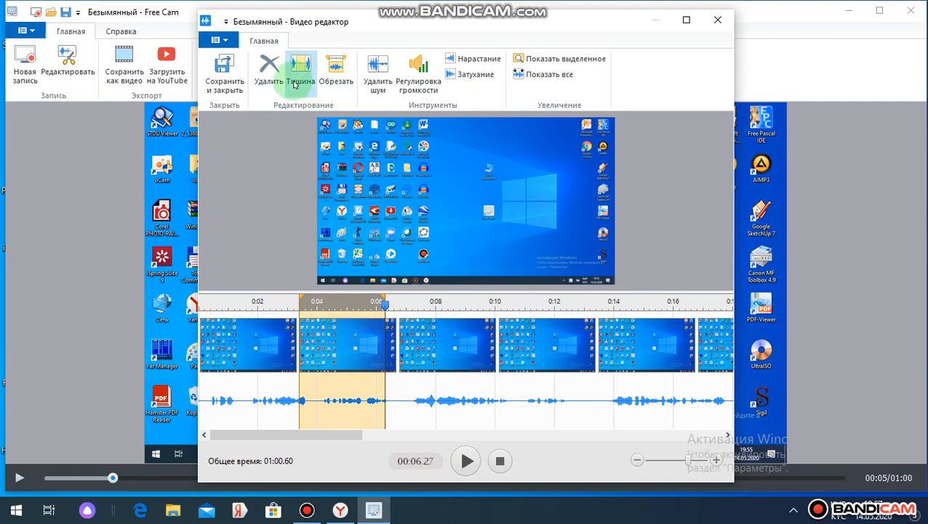
{"action": "left_click", "coordinate": [264, 67]}
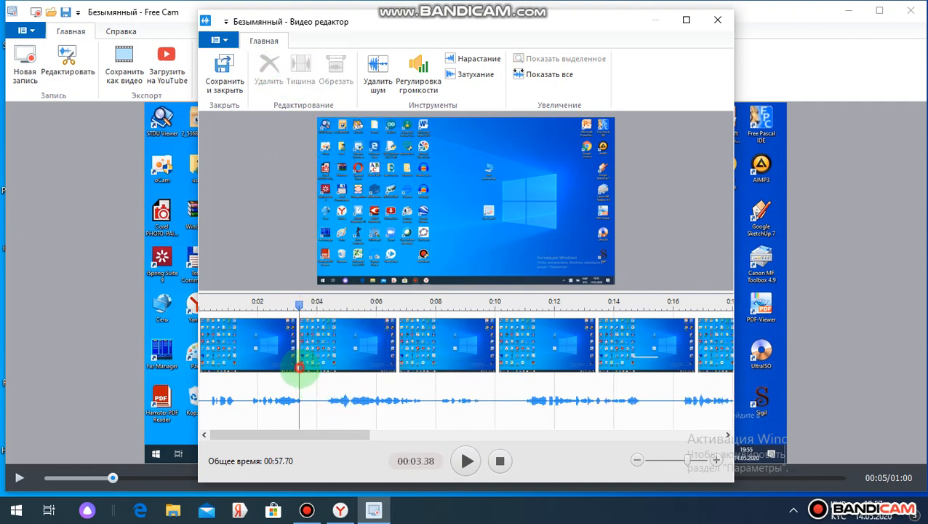
Step: Apply noise removal to the recording, using the fragment from about 3.4 to 9.9 seconds as the noise sample
{"action": "left_click_drag", "start_coordinate": [298, 367], "coordinate": [494, 367]}
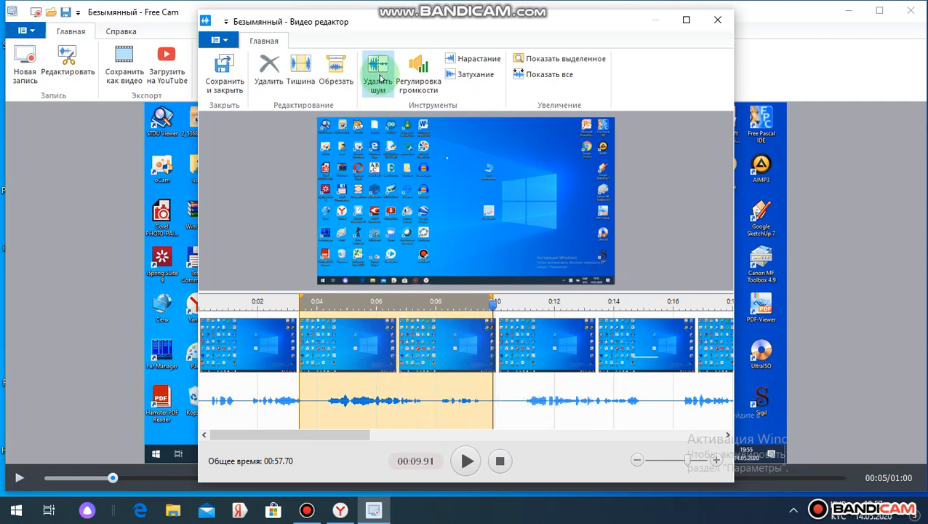
{"action": "left_click", "coordinate": [379, 77]}
{"action": "left_click", "coordinate": [422, 232]}
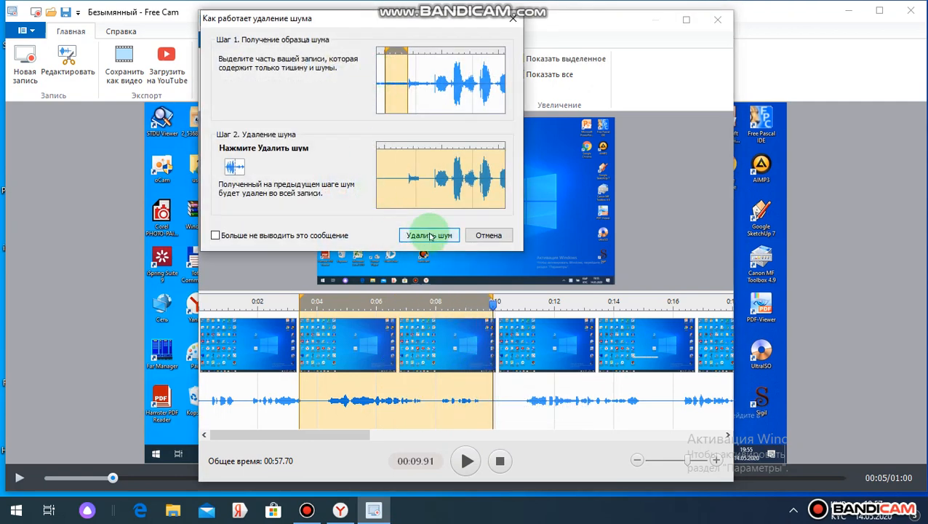
{"action": "left_click", "coordinate": [462, 355]}
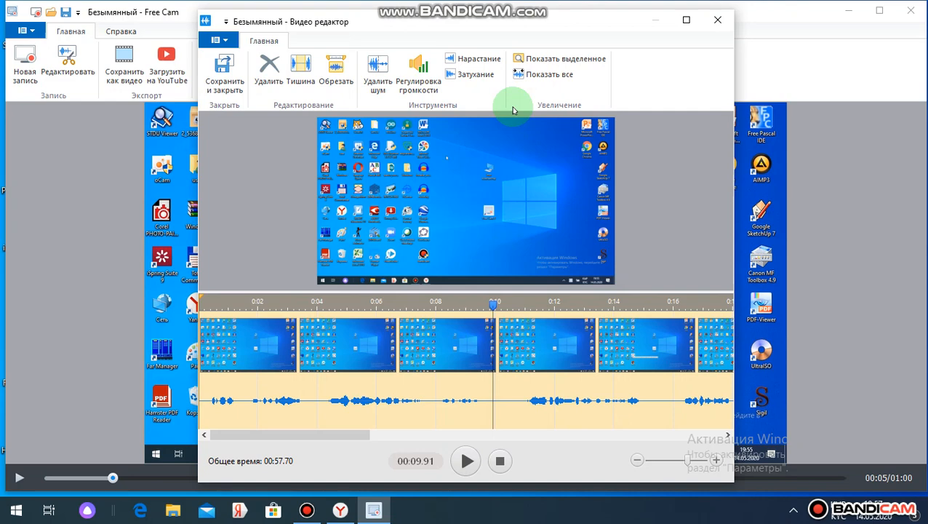
Step: Save the edits and close the video editor, playing the edited recording briefly in the main window
{"action": "left_click_drag", "start_coordinate": [713, 407], "coordinate": [551, 386]}
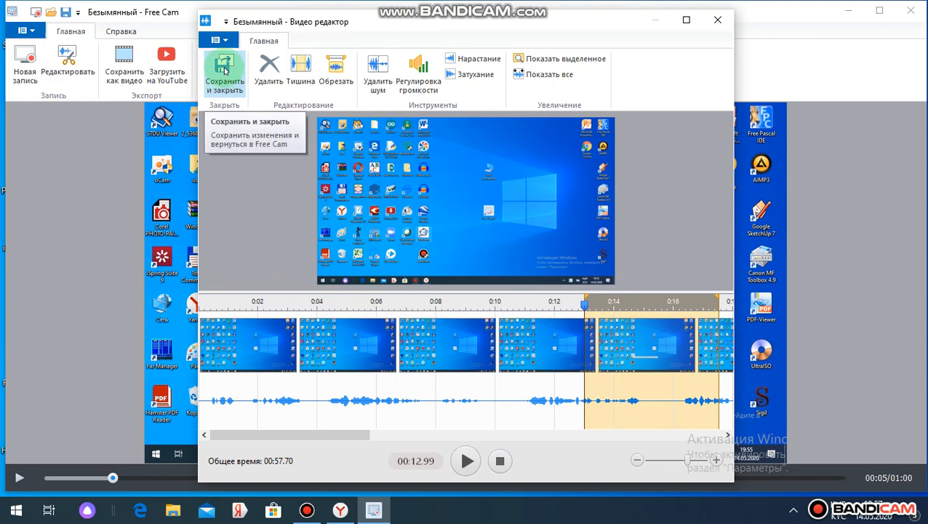
{"action": "left_click", "coordinate": [224, 69]}
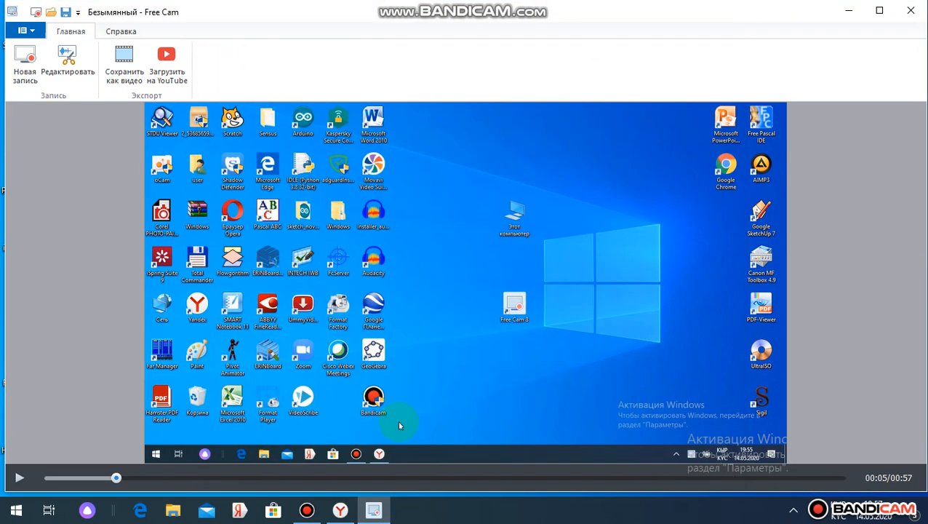
{"action": "left_click", "coordinate": [201, 452]}
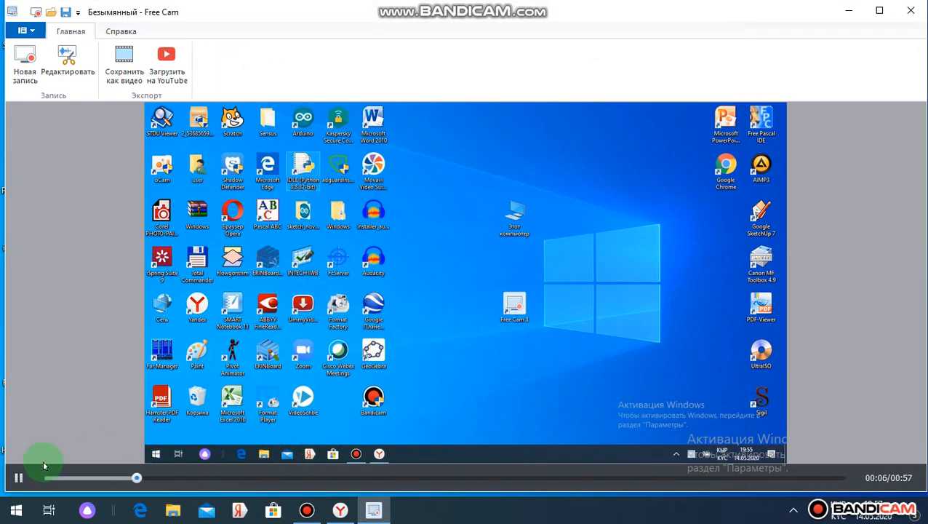
{"action": "left_click", "coordinate": [19, 478]}
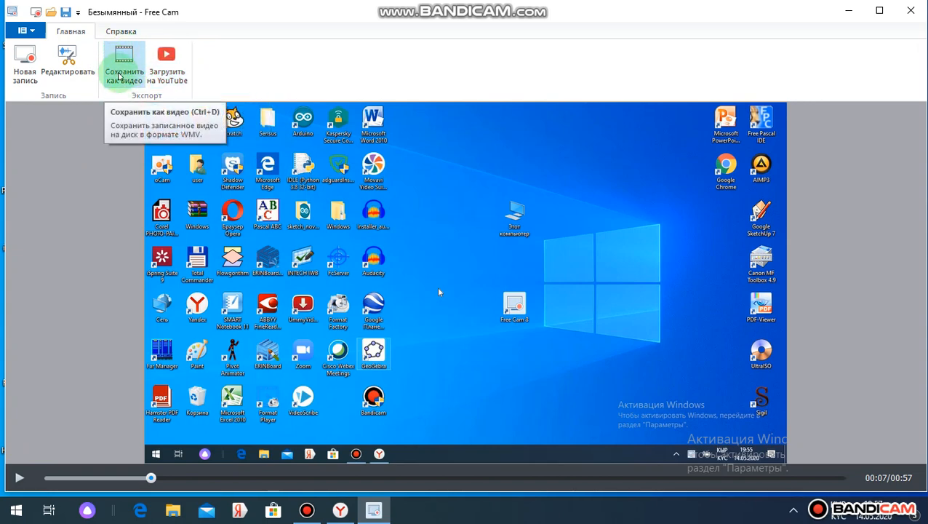
Step: Export the edited recording as a WMV video named "4-видео" to Local Disk (D:)
{"action": "left_click", "coordinate": [125, 72]}
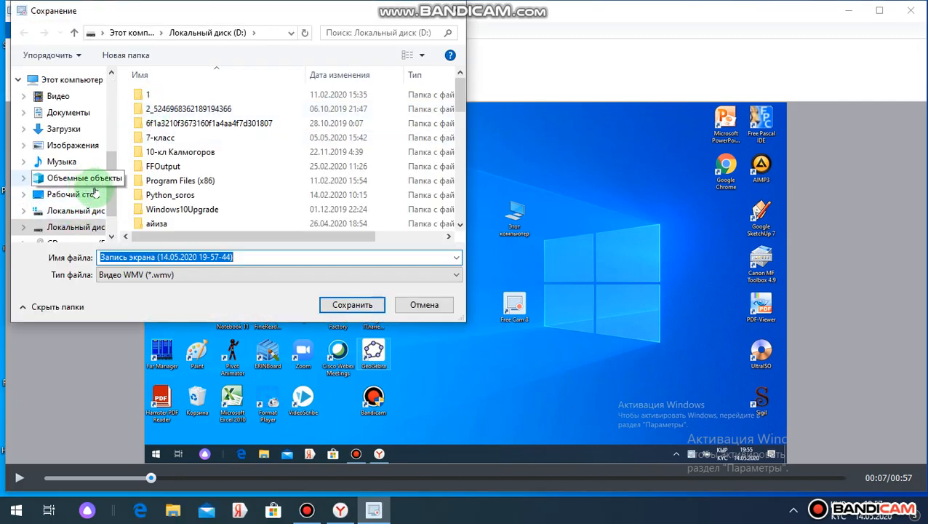
{"action": "scroll", "coordinate": [111, 185], "scroll_direction": "down", "scroll_amount": 1}
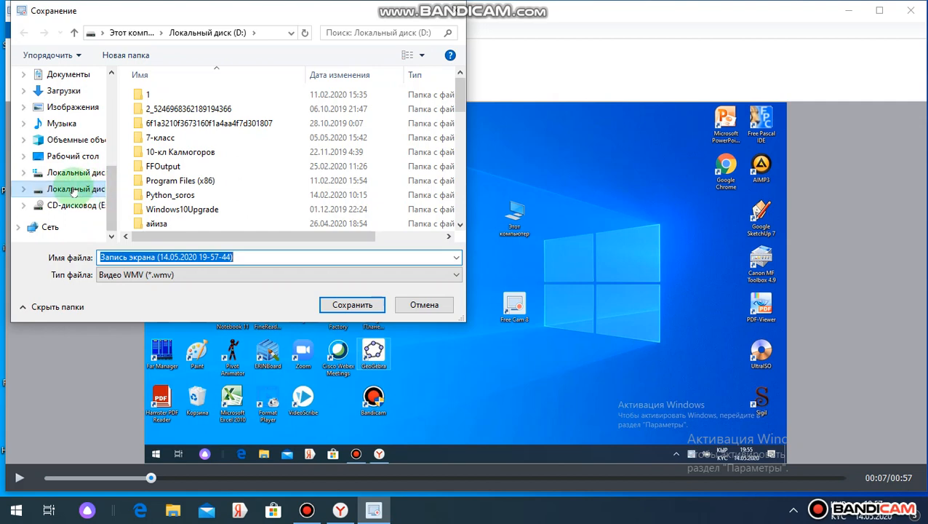
{"action": "left_click", "coordinate": [95, 192]}
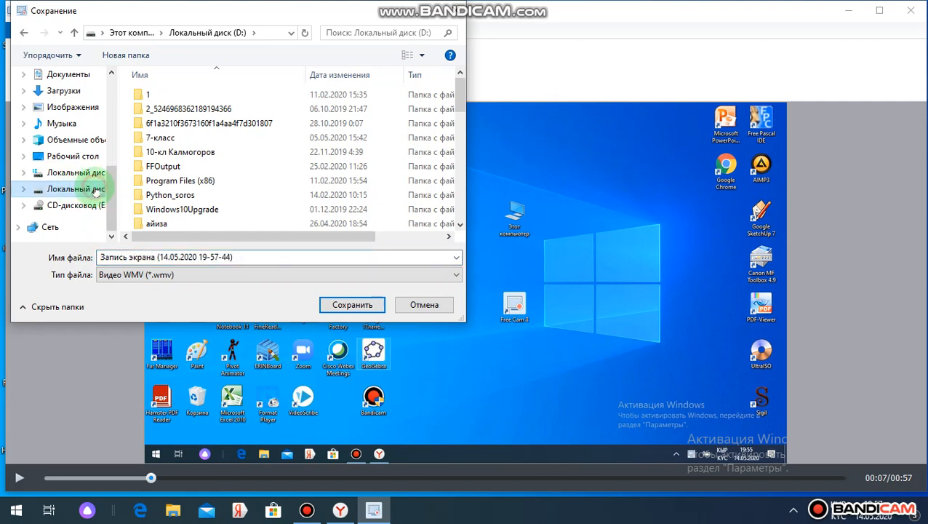
{"action": "left_click", "coordinate": [238, 255]}
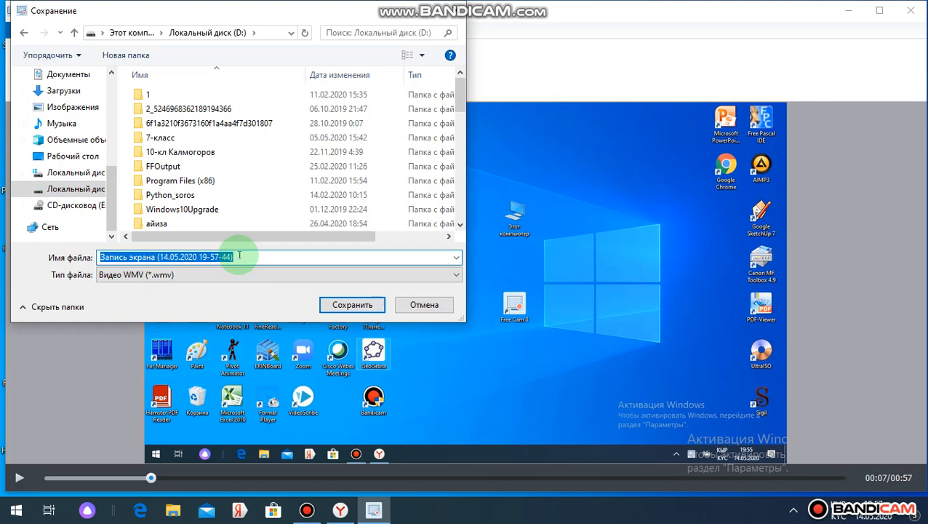
{"action": "type", "text": "4-видео"}
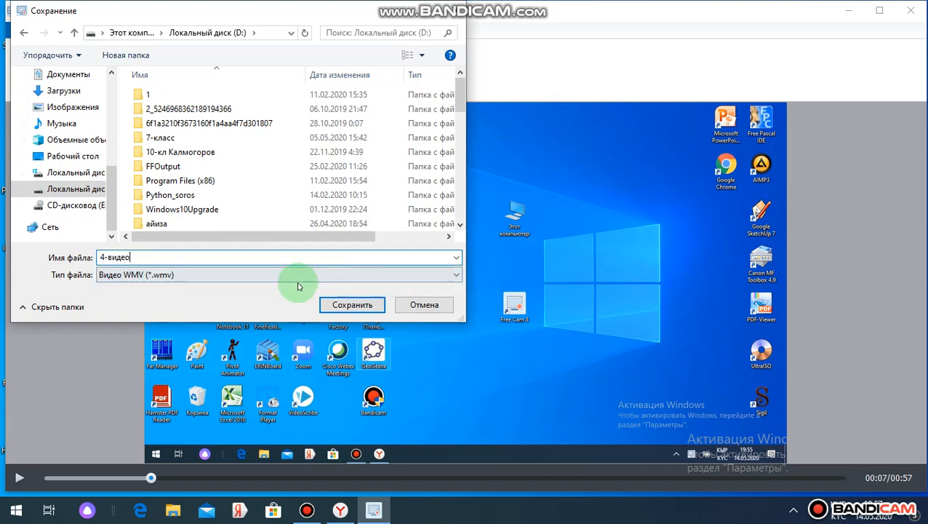
{"action": "left_click", "coordinate": [352, 304]}
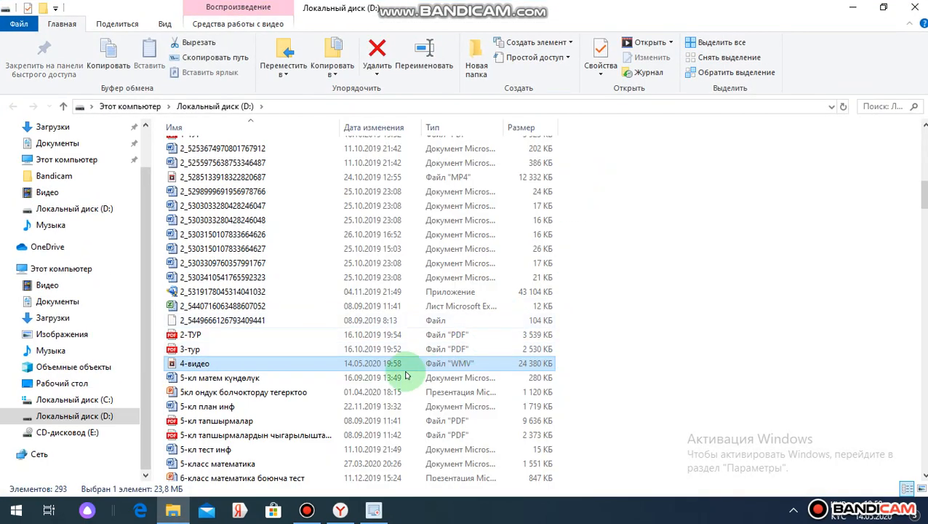
Step: Close the folder window with the exported video and exit Free Cam without saving the screen recording project
{"action": "left_click", "coordinate": [916, 8]}
{"action": "left_click", "coordinate": [914, 8]}
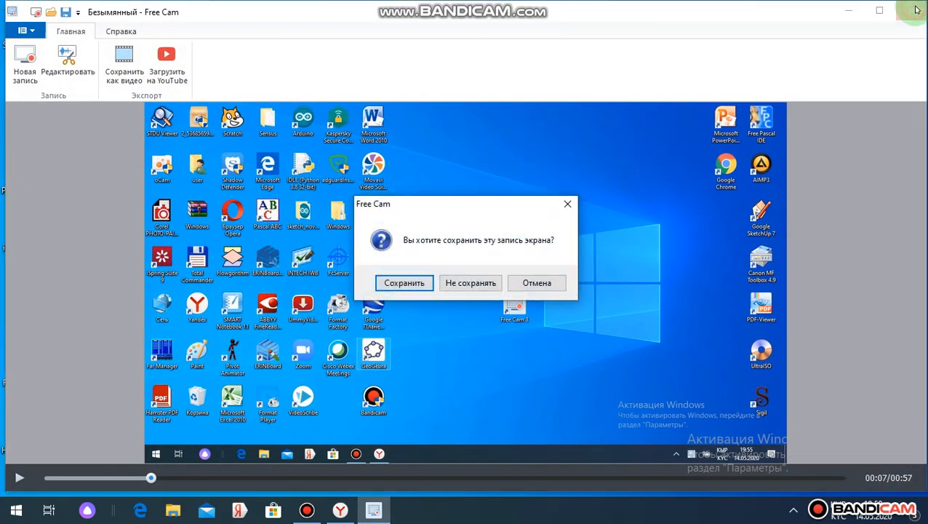
{"action": "left_click", "coordinate": [469, 285]}
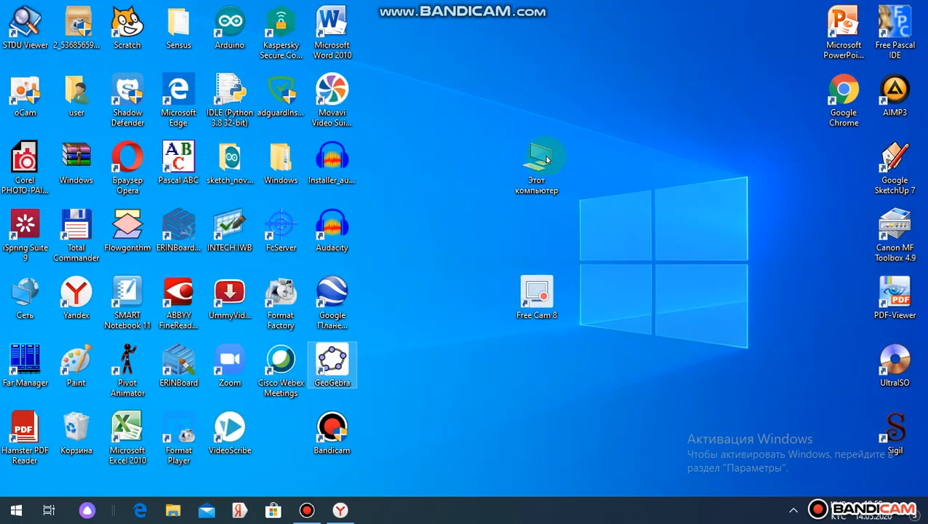
Step: Play the first few seconds of the exported "4-видео" file from Local Disk (D:), and close the player and folder
{"action": "left_click", "coordinate": [539, 162]}
{"action": "double_click", "coordinate": [540, 161]}
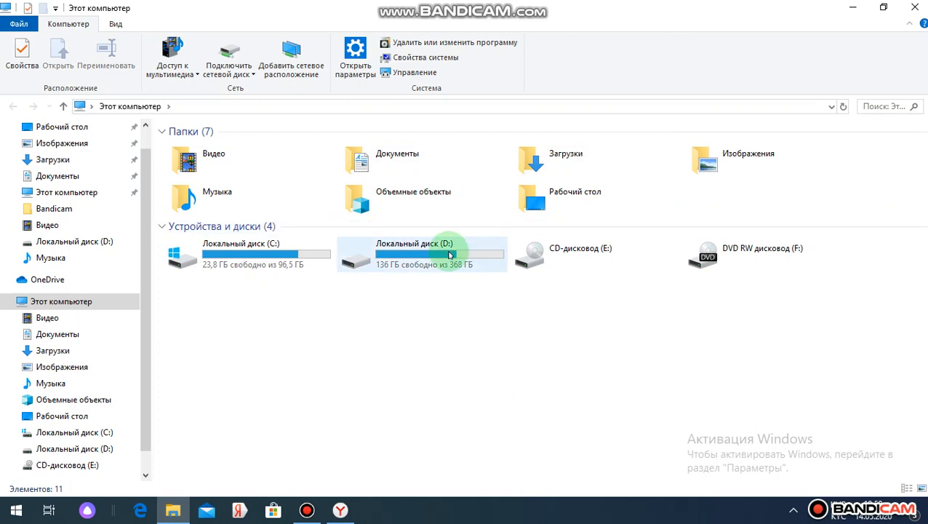
{"action": "double_click", "coordinate": [456, 248]}
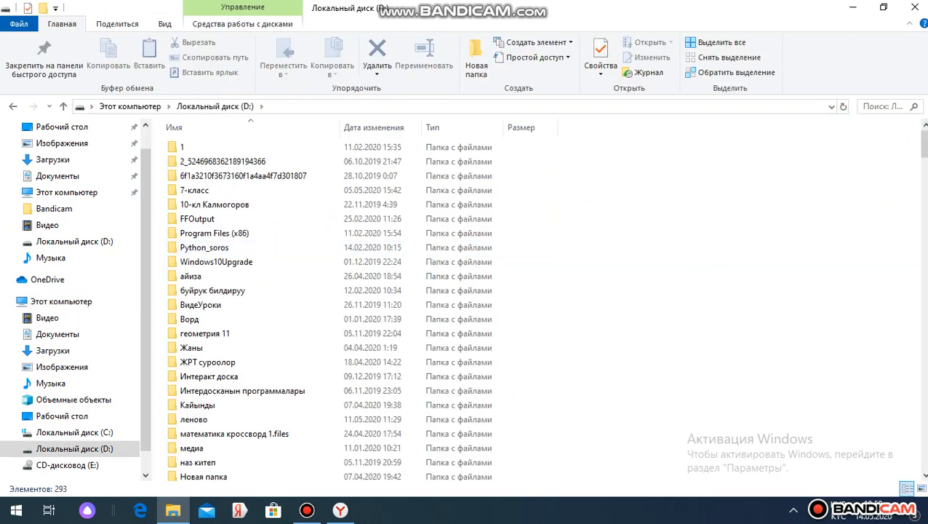
{"action": "scroll", "coordinate": [836, 182], "scroll_direction": "down", "scroll_amount": 15}
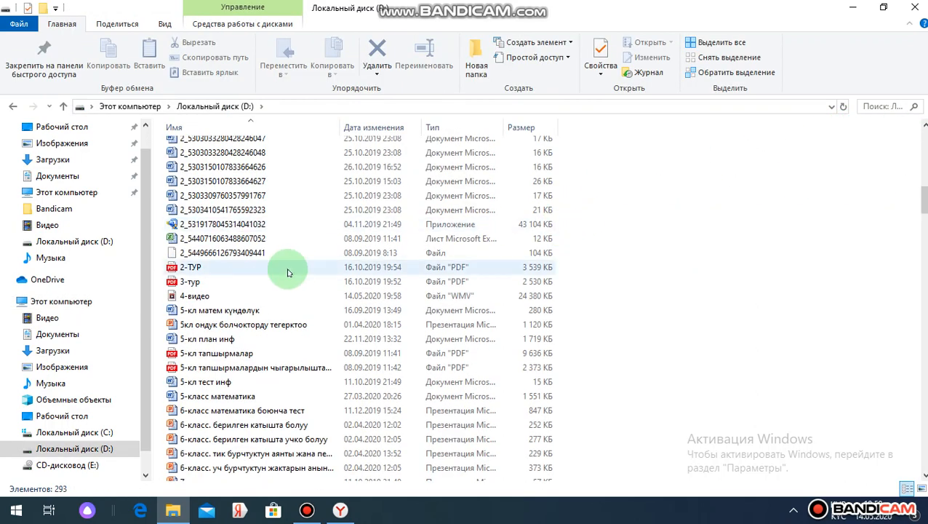
{"action": "double_click", "coordinate": [194, 296]}
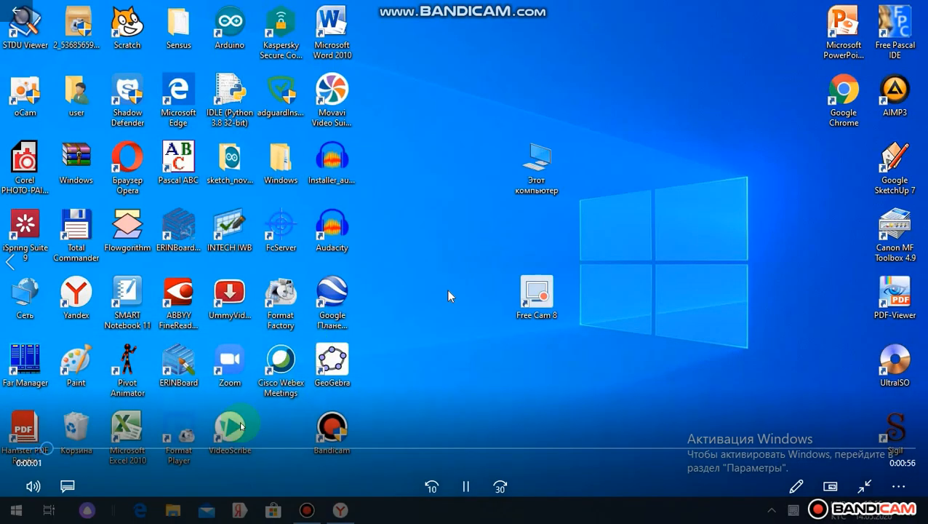
{"action": "left_click", "coordinate": [452, 487]}
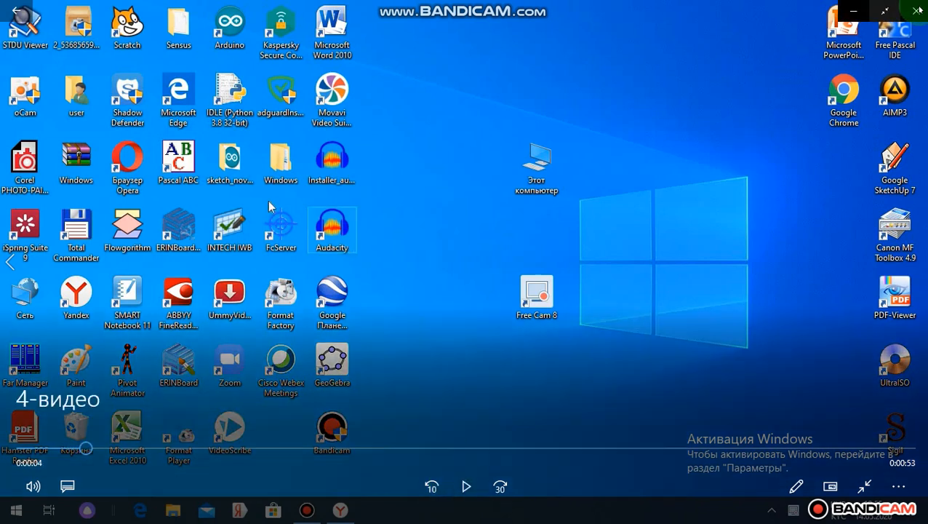
{"action": "left_click", "coordinate": [914, 10]}
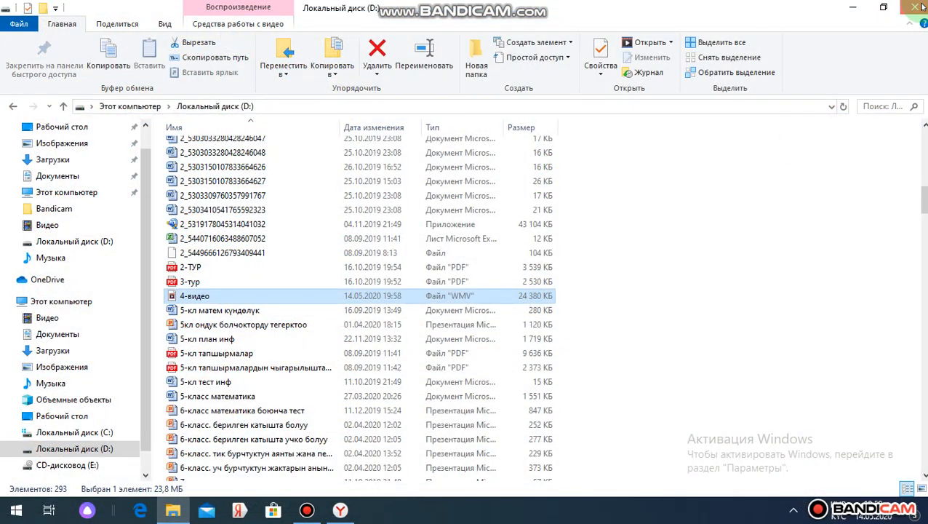
{"action": "left_click", "coordinate": [915, 7]}
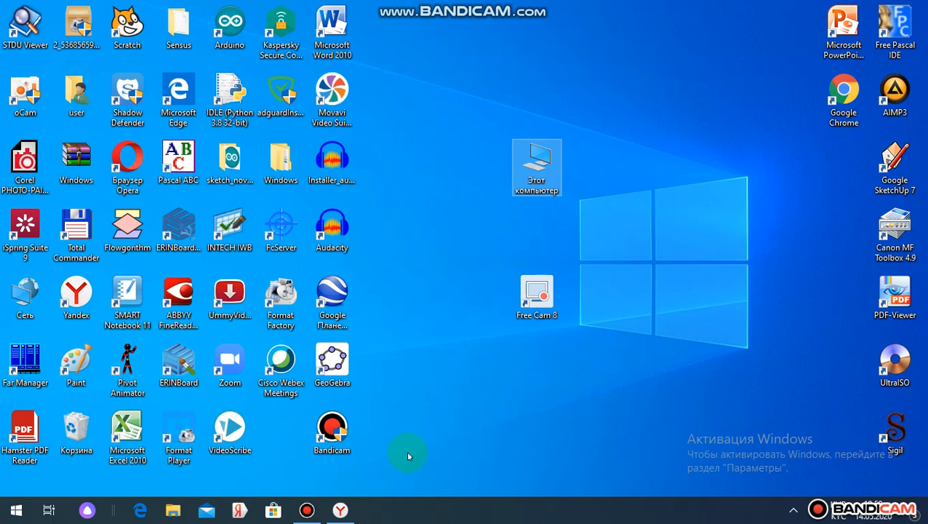
{"action": "left_click", "coordinate": [304, 513]}
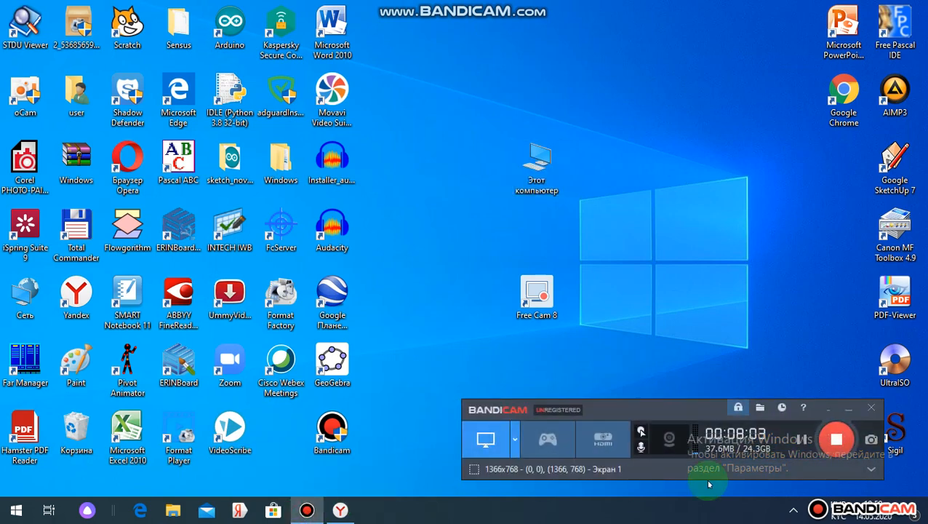